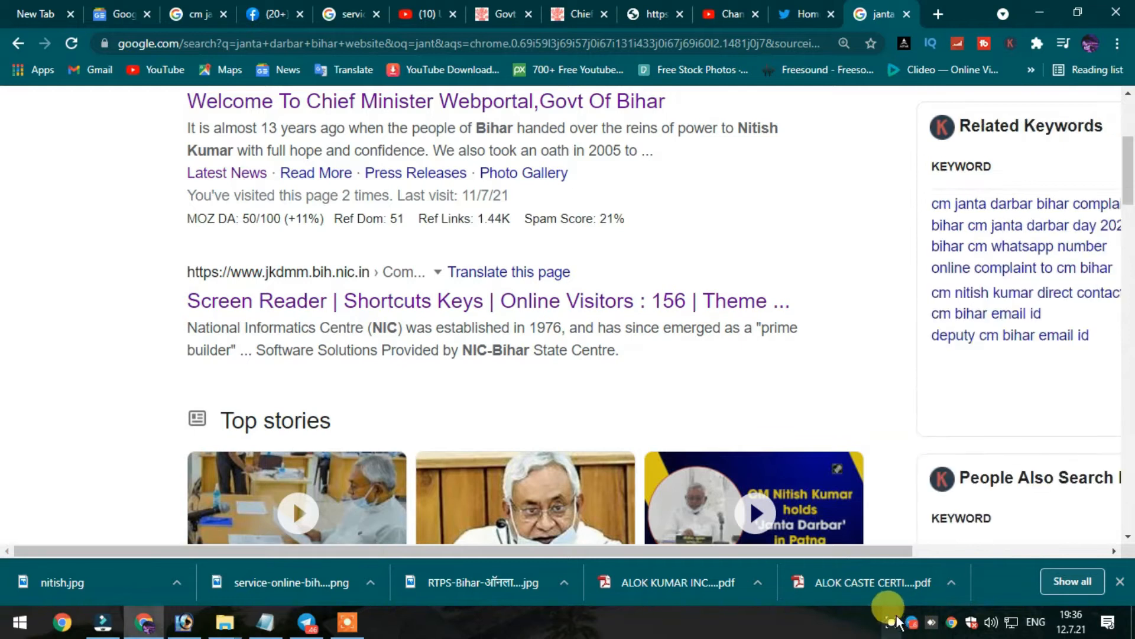
# Highlight the jkdmm.bih.nic.in search result with a red arrow and box, then erase them.
pyautogui.click(879, 591)
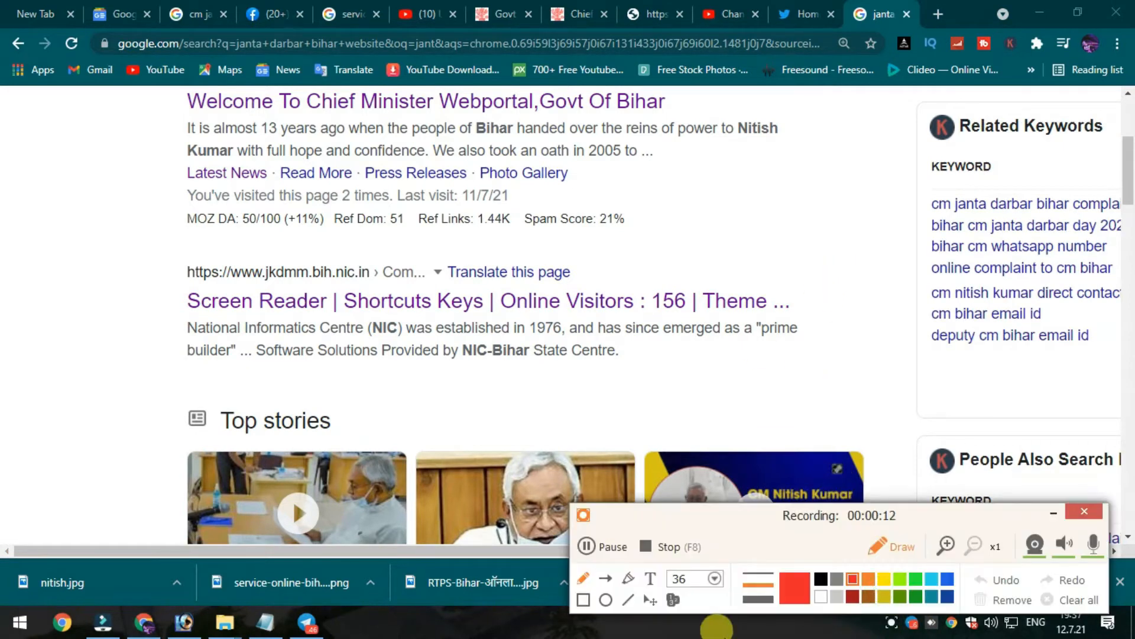
pyautogui.click(606, 579)
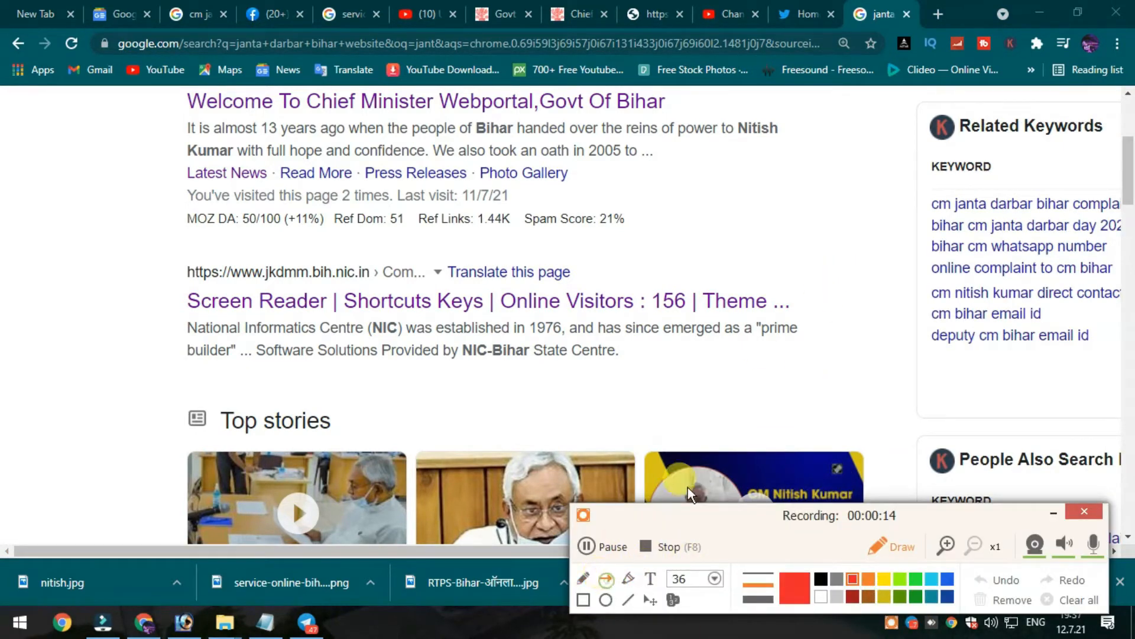
pyautogui.moveTo(1044, 152)
pyautogui.mouseDown()
pyautogui.moveTo(390, 318)
pyautogui.moveTo(373, 269)
pyautogui.moveTo(502, 265)
pyautogui.moveTo(435, 275)
pyautogui.mouseUp()
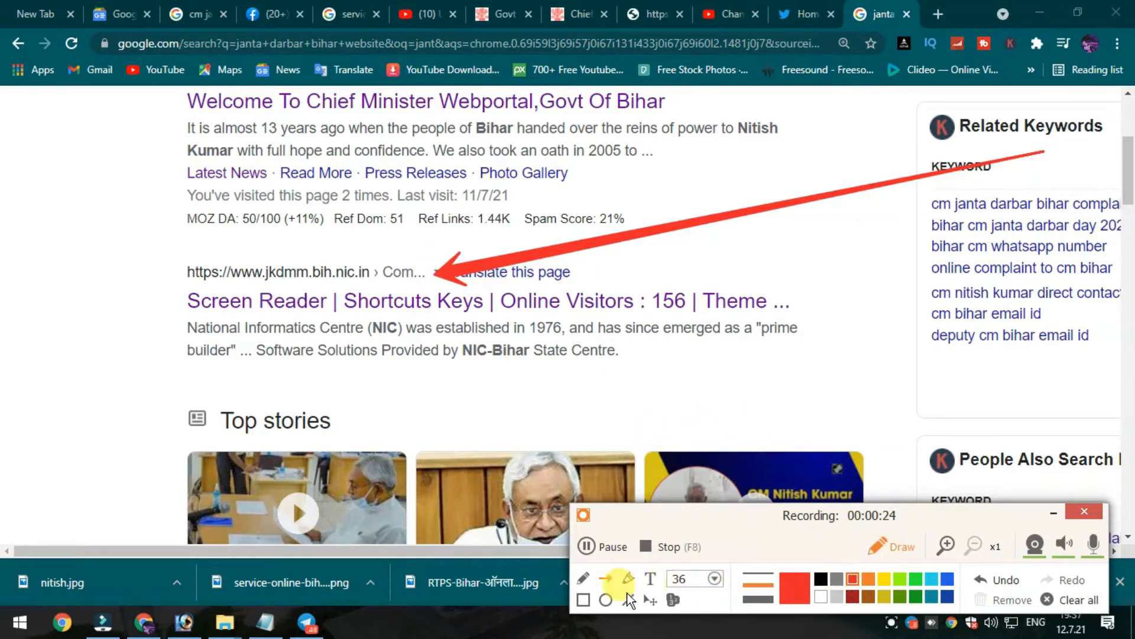
pyautogui.click(583, 600)
pyautogui.moveTo(139, 230)
pyautogui.mouseDown()
pyautogui.moveTo(893, 382)
pyautogui.moveTo(896, 404)
pyautogui.mouseUp()
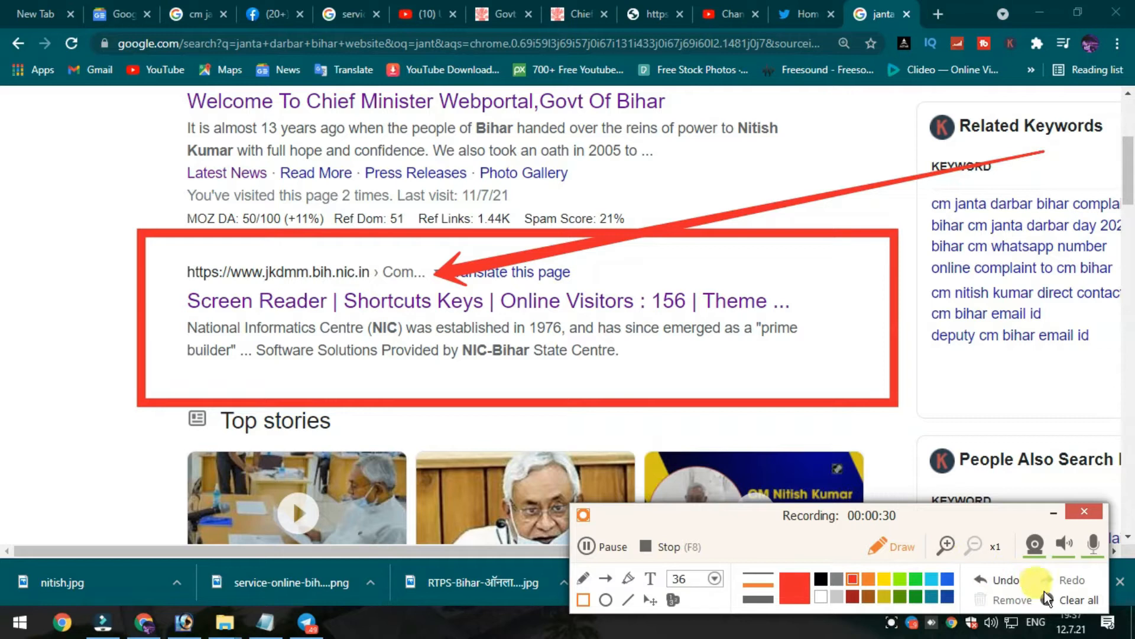
pyautogui.click(1074, 600)
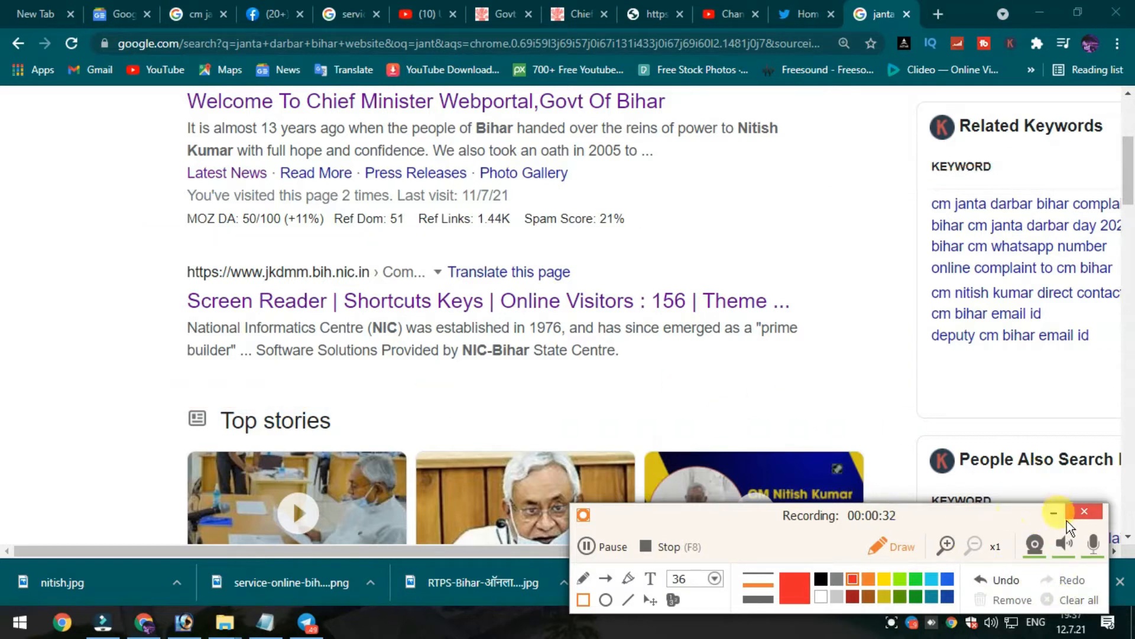
pyautogui.click(890, 546)
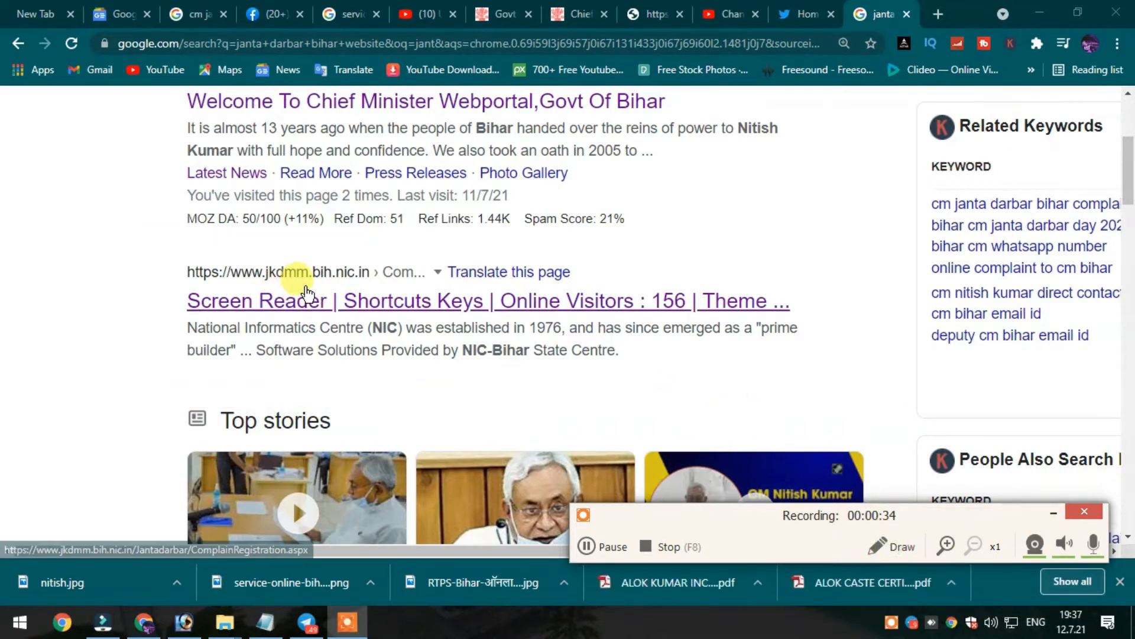
# Open the jkdmm.bih.nic.in site and dismiss the page translation offer.
pyautogui.click(304, 291)
pyautogui.scroll(-2, 359, 363)
pyautogui.click(865, 76)
pyautogui.scroll(2, 367, 249)
# Point a red arrow at the Registration menu, then open Registration for Janta Darbar.
pyautogui.moveTo(260, 204)
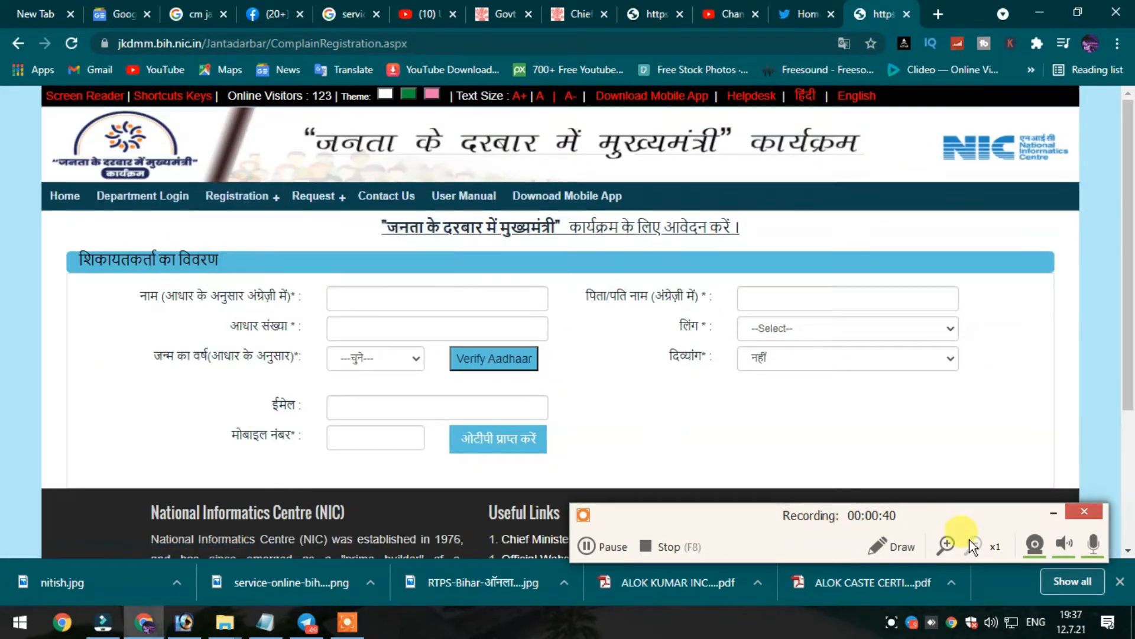
pyautogui.click(893, 546)
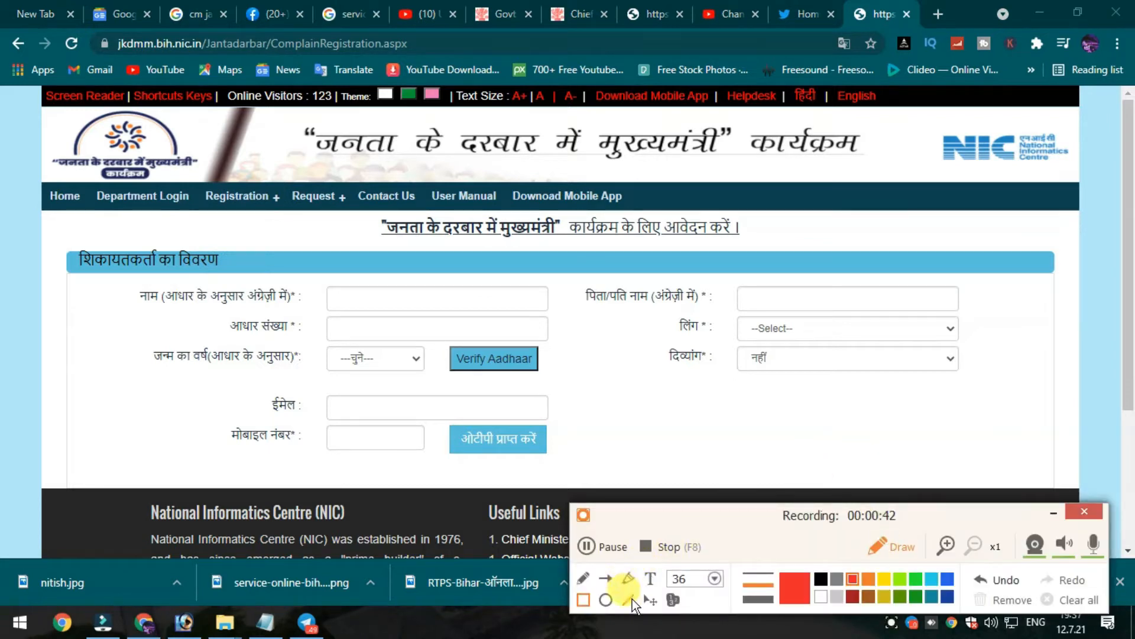
pyautogui.moveTo(1087, 302)
pyautogui.mouseDown()
pyautogui.moveTo(477, 296)
pyautogui.moveTo(247, 221)
pyautogui.moveTo(278, 212)
pyautogui.mouseUp()
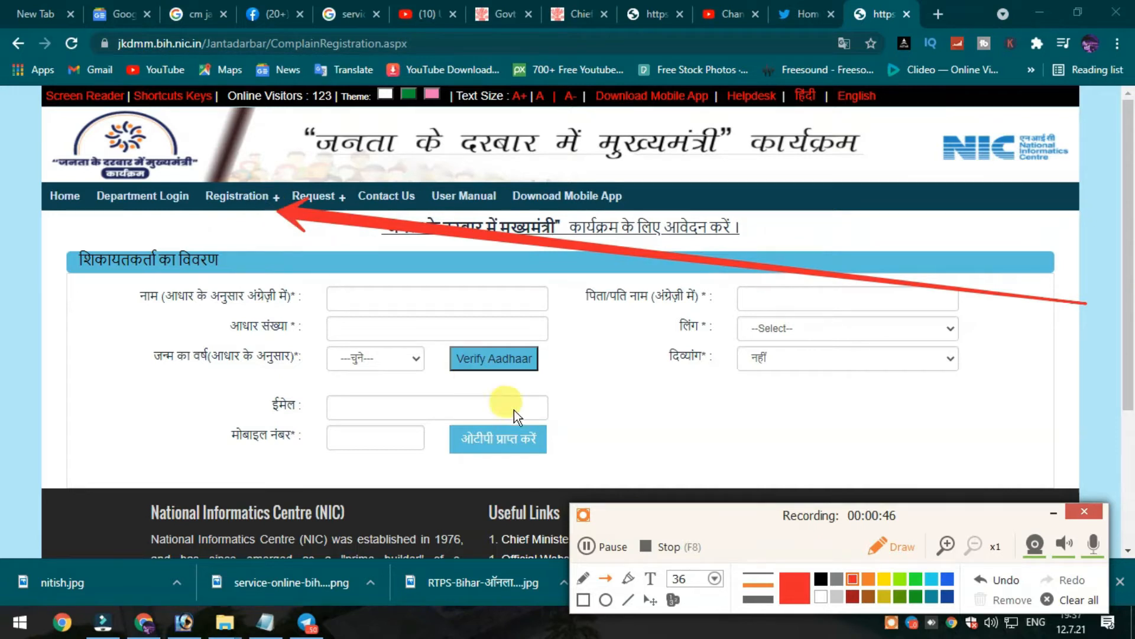
pyautogui.click(895, 545)
pyautogui.moveTo(254, 207)
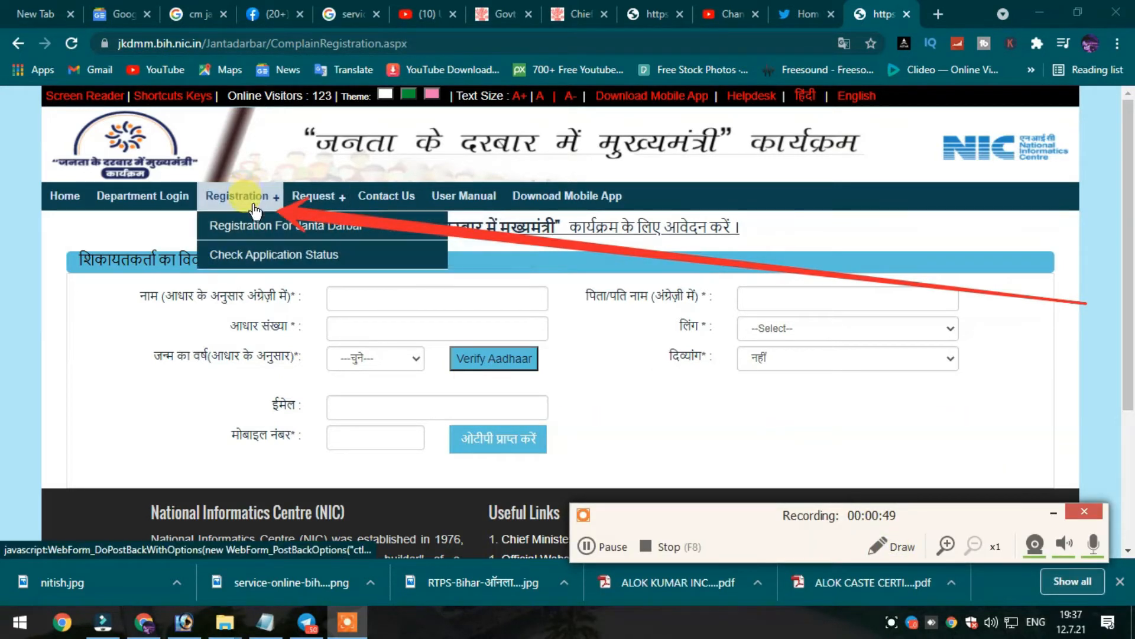
pyautogui.click(279, 229)
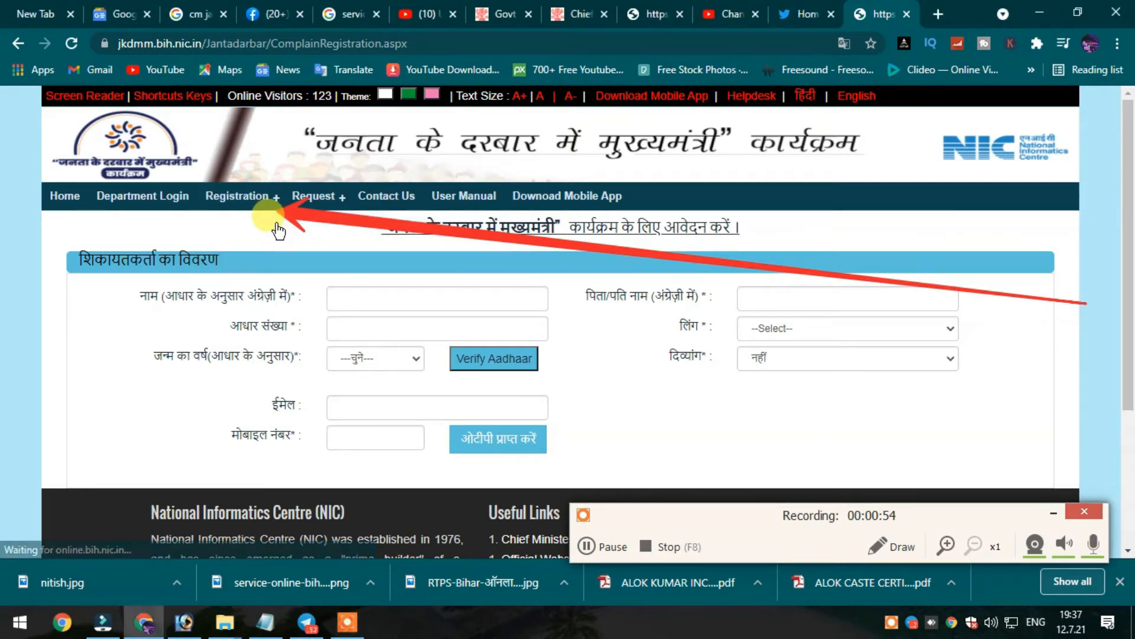
# Move the recorder panel aside and erase the arrow drawn over the blank form.
pyautogui.scroll(-3, 211, 338)
pyautogui.scroll(3, 375, 380)
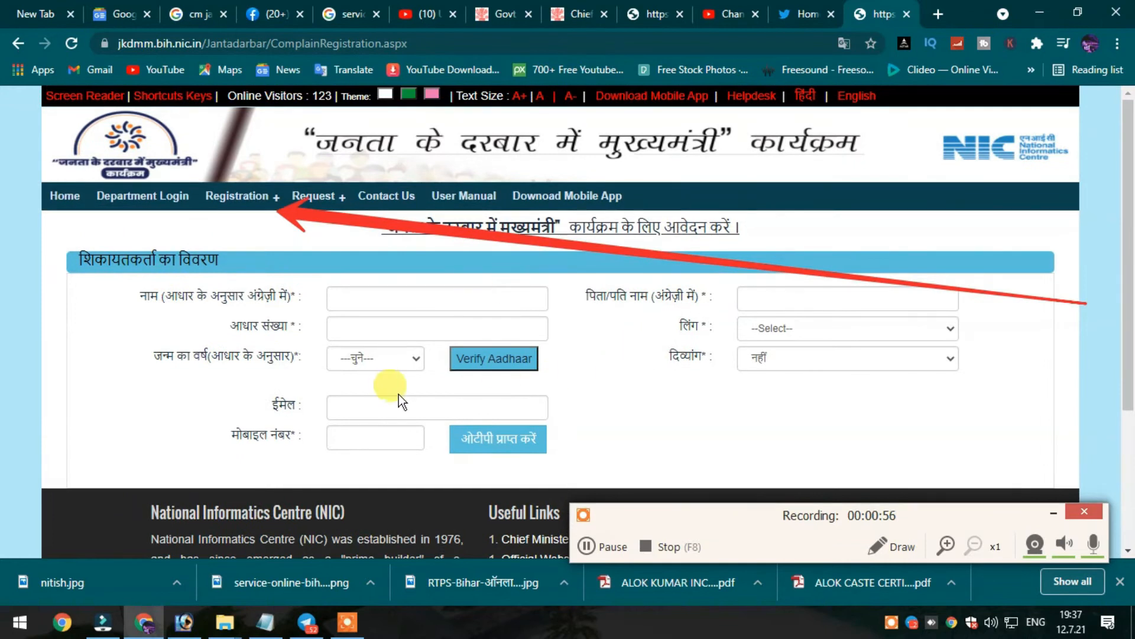
pyautogui.scroll(-4, 887, 438)
pyautogui.scroll(3, 810, 454)
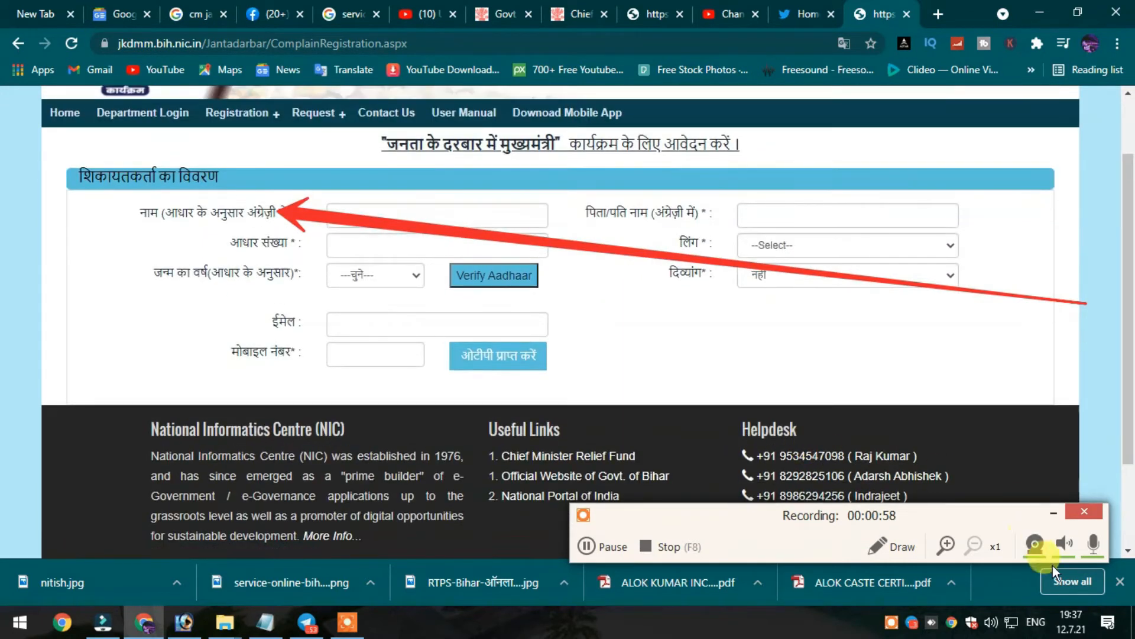
pyautogui.moveTo(974, 515); pyautogui.dragTo(995, 512)
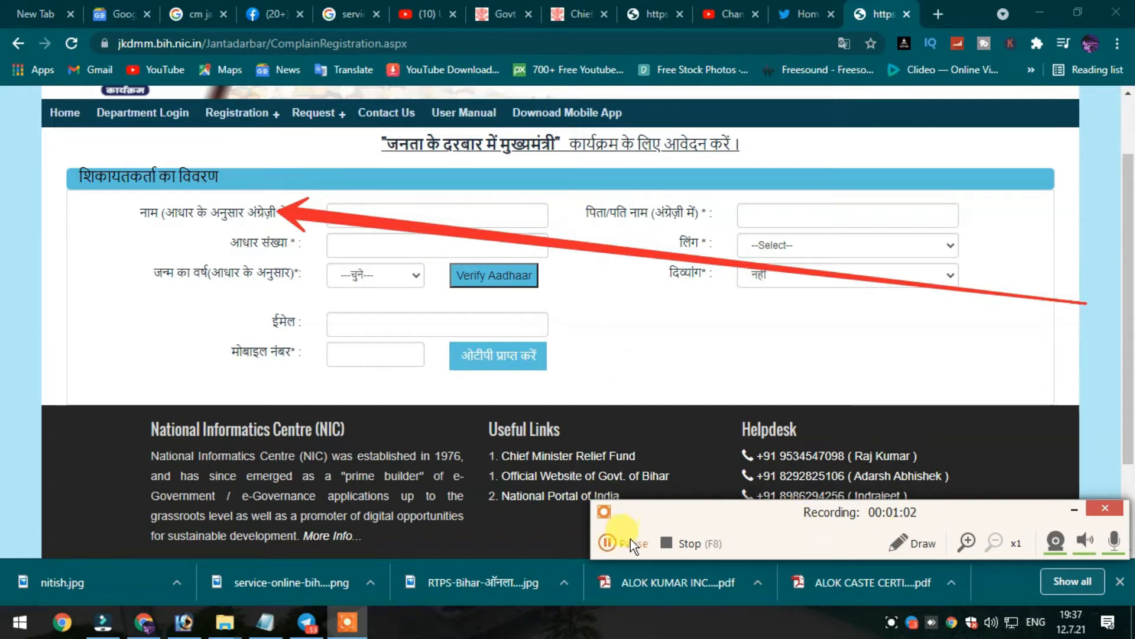
pyautogui.click(906, 541)
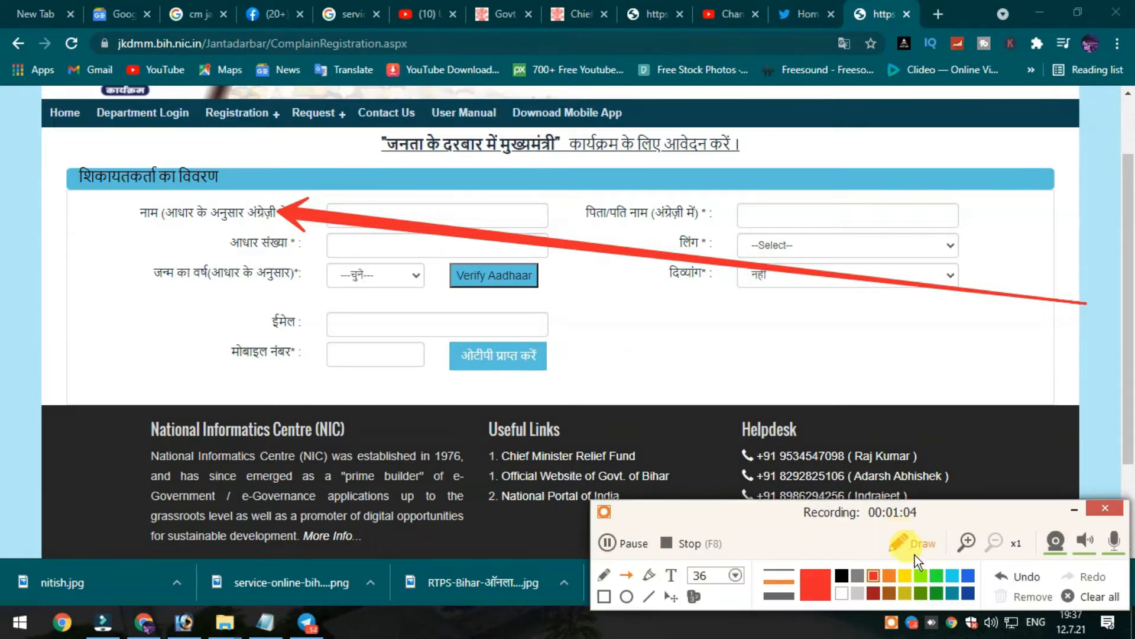
pyautogui.click(1087, 598)
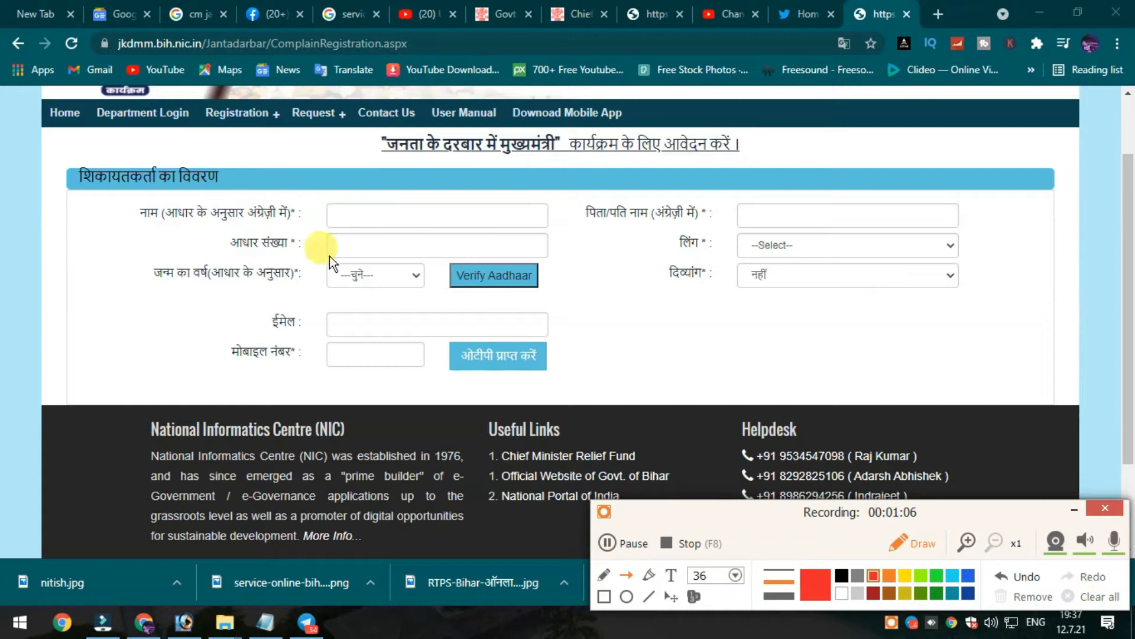
# Fill in the applicant's name, father's name and Aadhaar number.
pyautogui.click(910, 542)
pyautogui.click(392, 211)
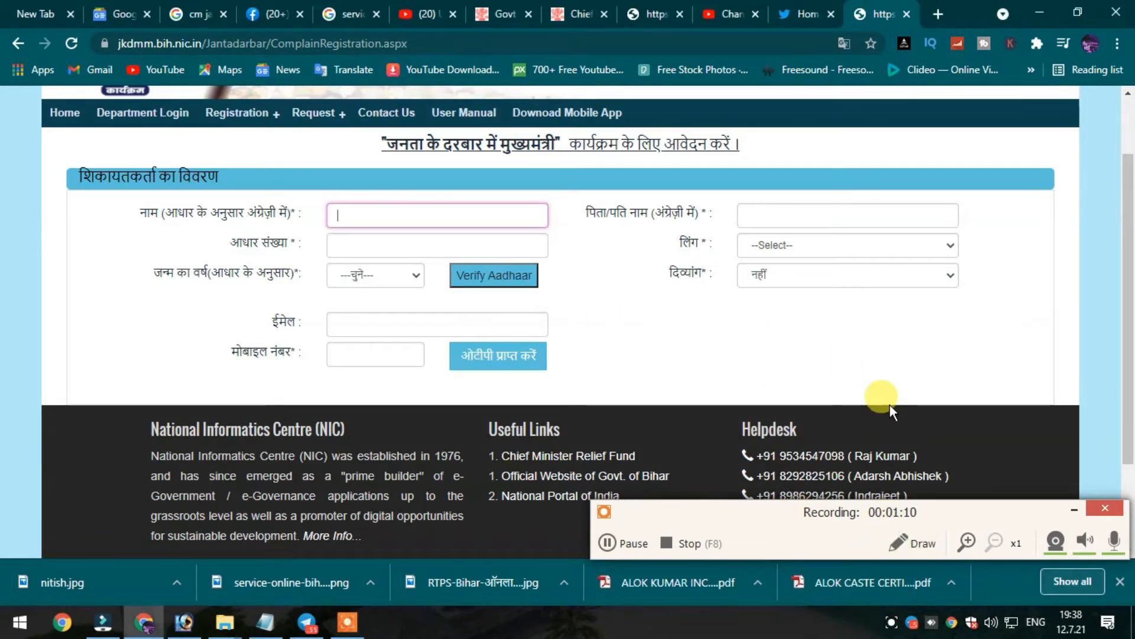
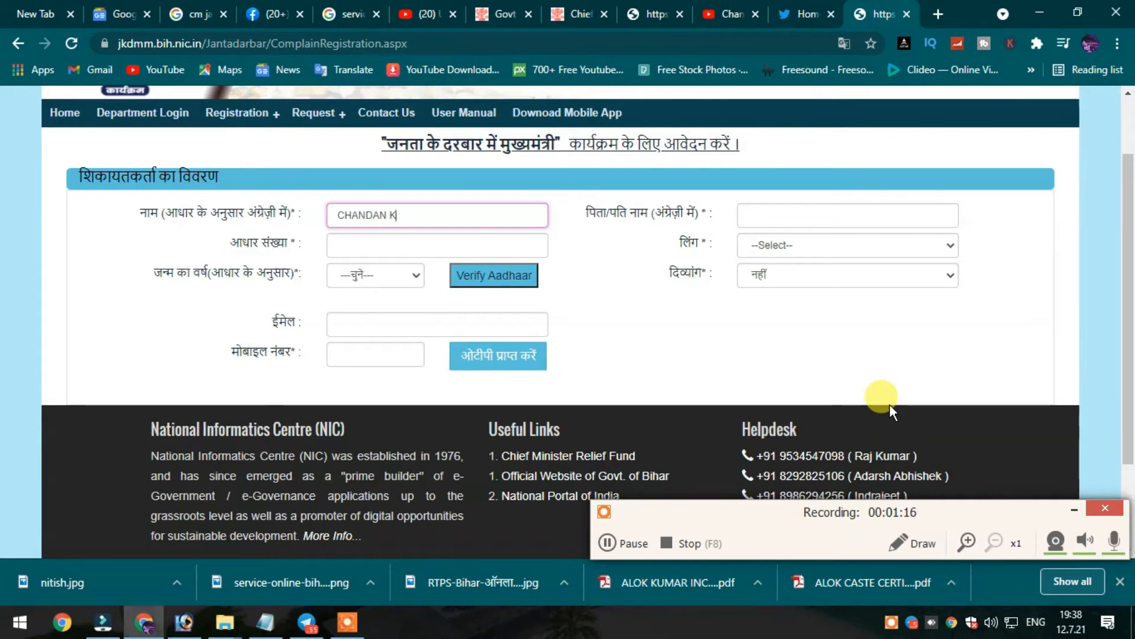
pyautogui.press('Tab')
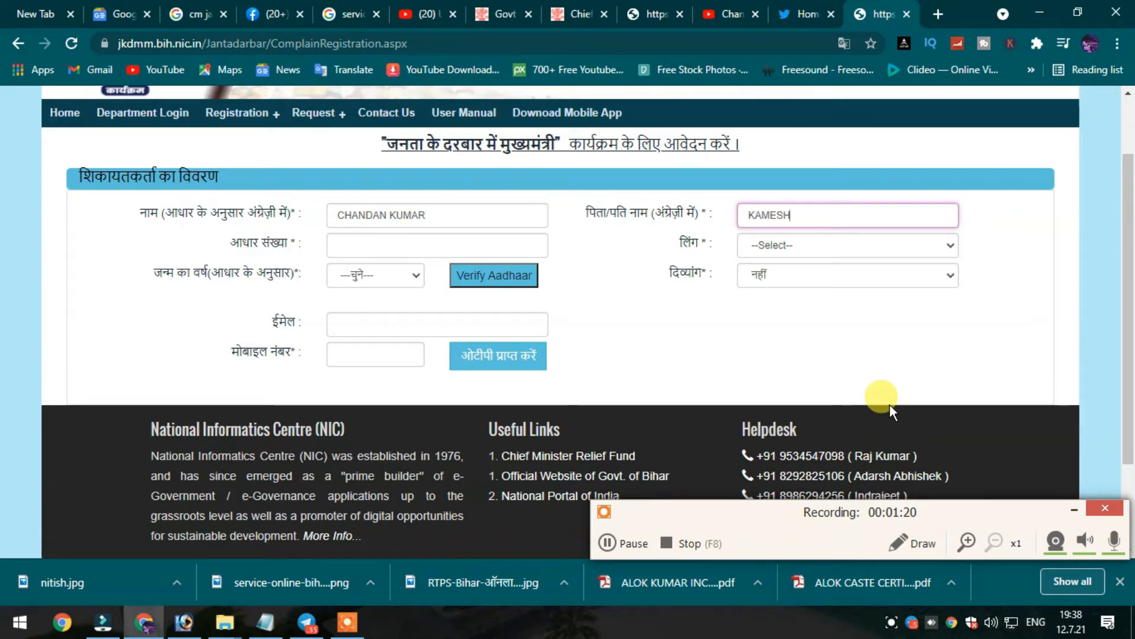
pyautogui.press('Tab')
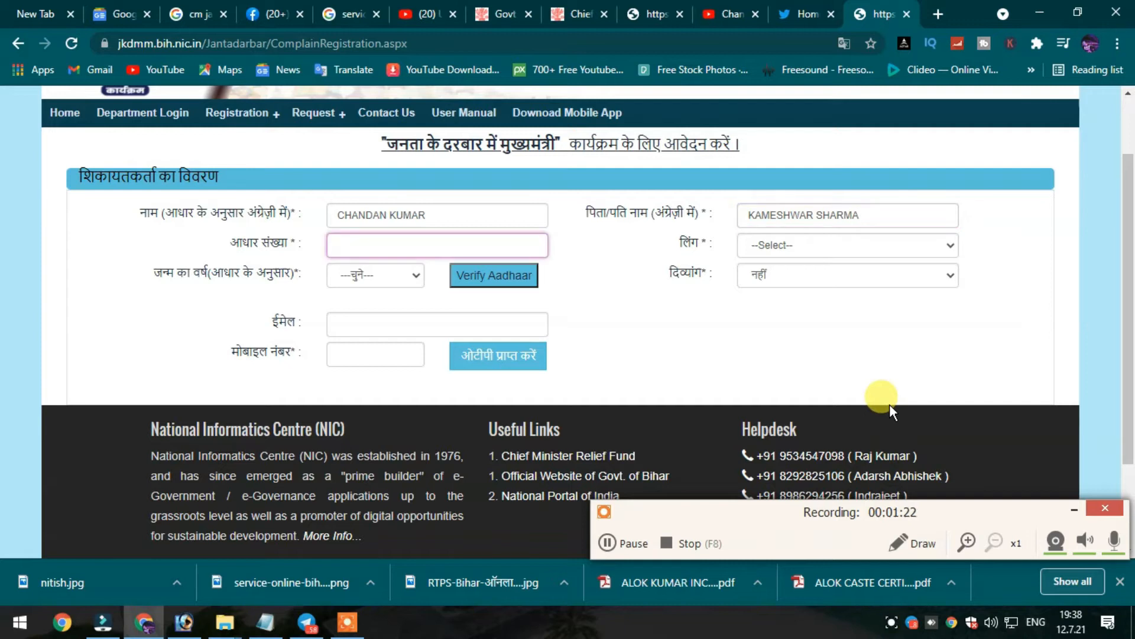
# Set gender to पुरुष and birth year to 1950, then run Aadhaar verification.
pyautogui.press('Tab')
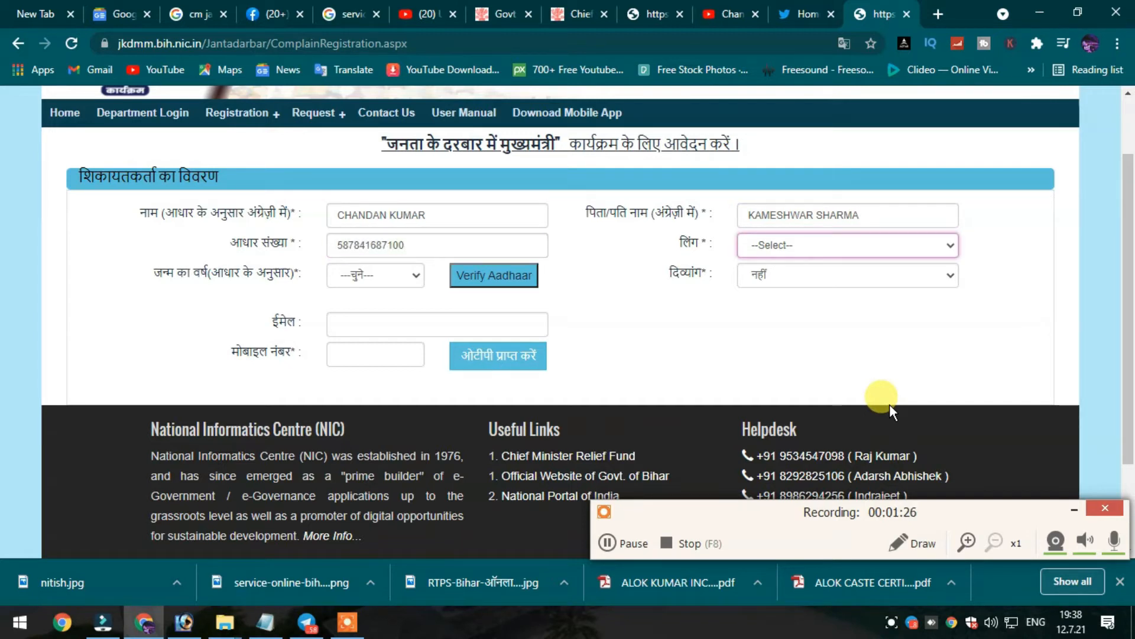
pyautogui.press('Down')
pyautogui.press('Tab')
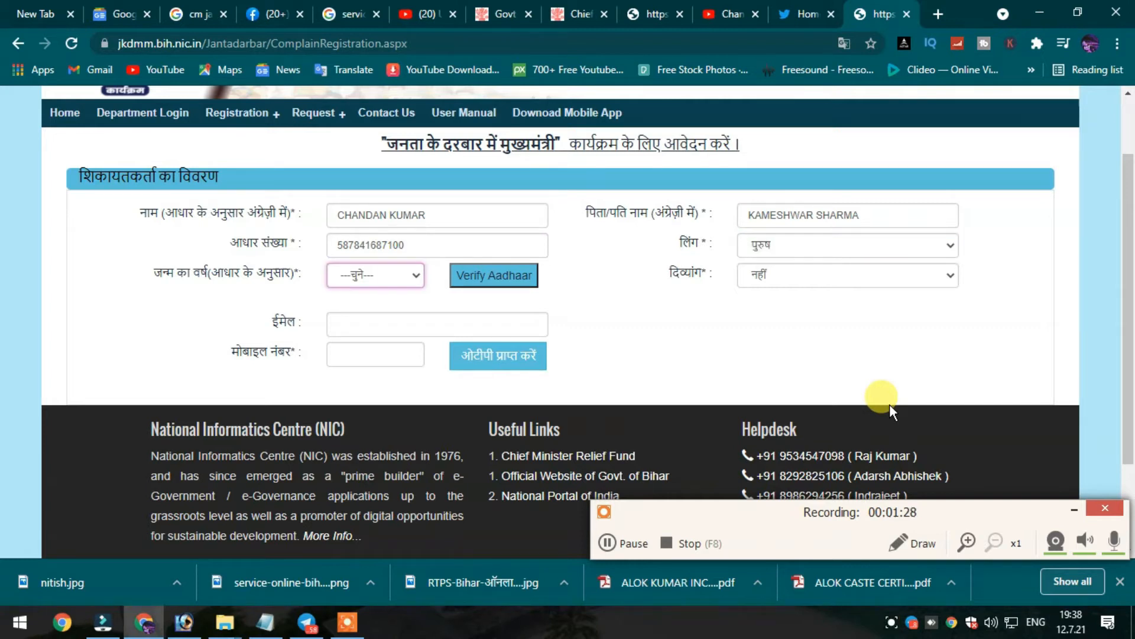
pyautogui.write('1936')
pyautogui.write('1950')
pyautogui.press('Tab')
pyautogui.press('Return')
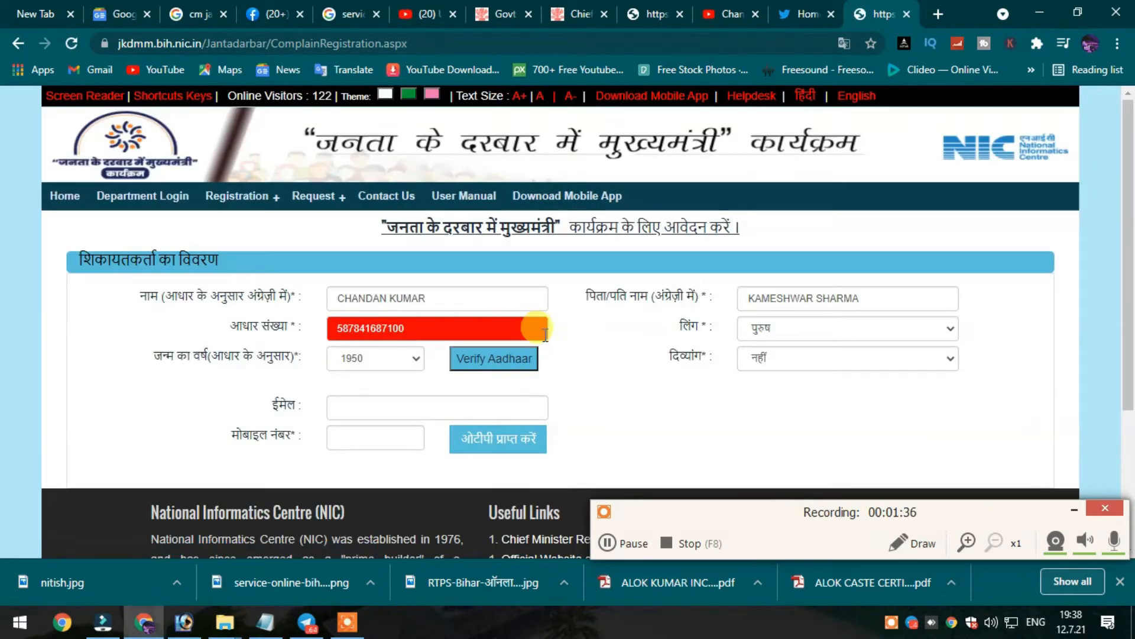
# Change the birth year to 1990 and re-verify the Aadhaar number so it passes.
pyautogui.scroll(-2, 570, 370)
pyautogui.scroll(3, 580, 380)
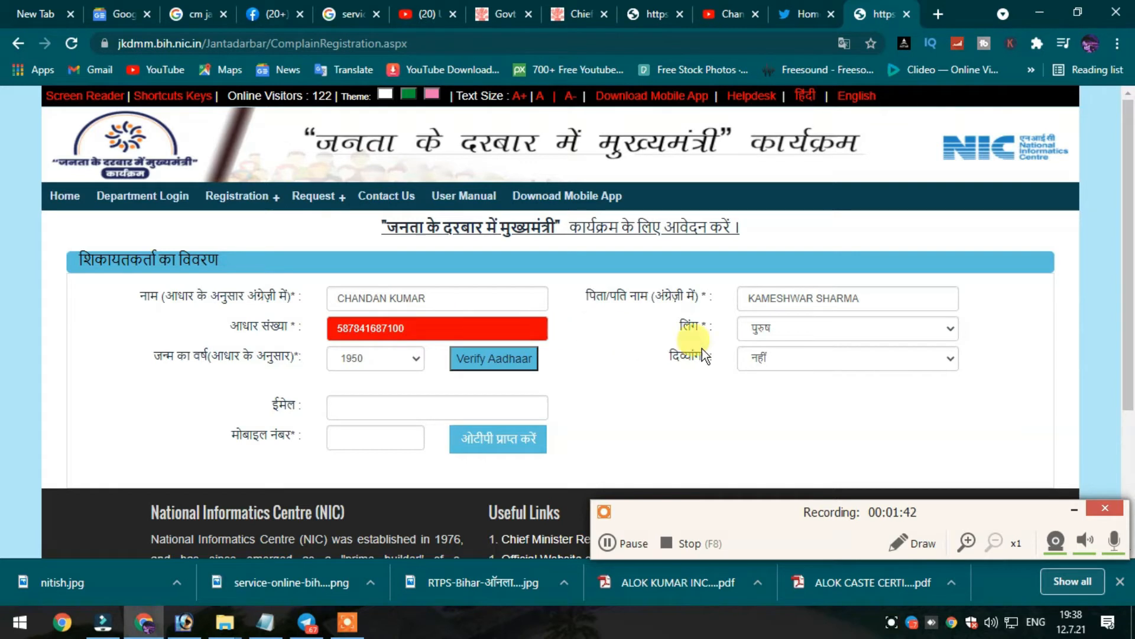
pyautogui.scroll(-1, 731, 400)
pyautogui.click(368, 321)
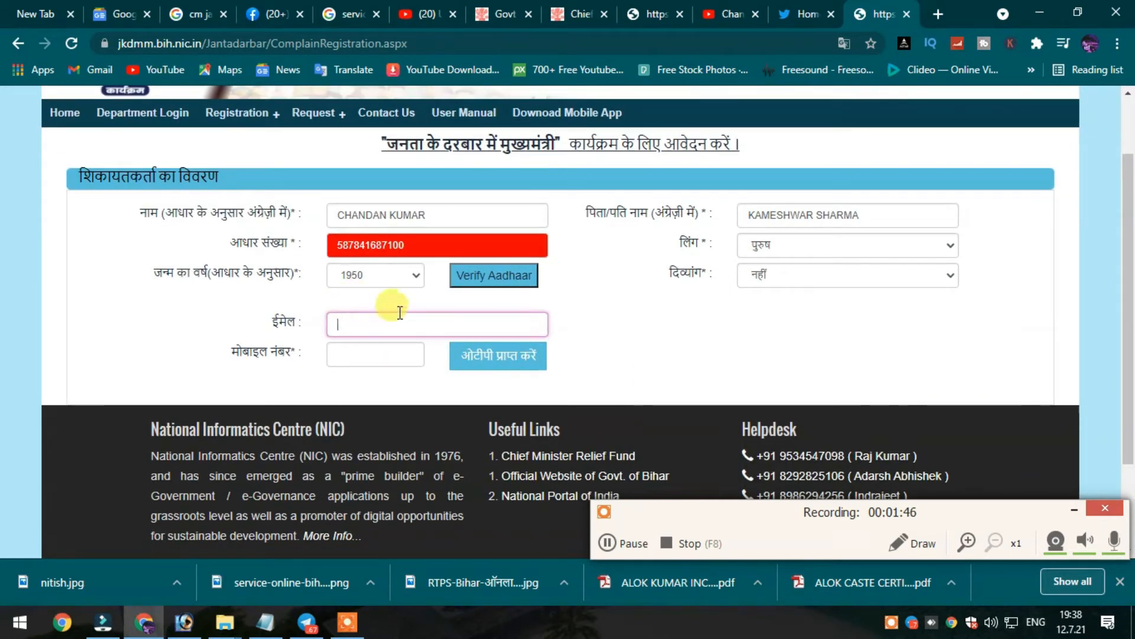
pyautogui.click(379, 277)
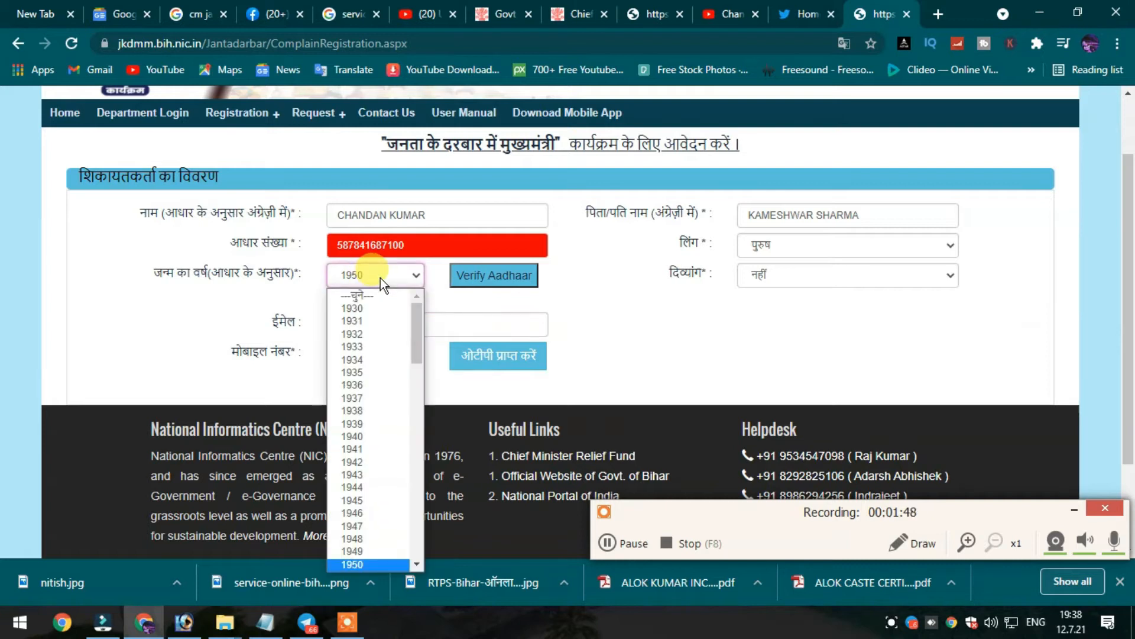
pyautogui.write('1990')
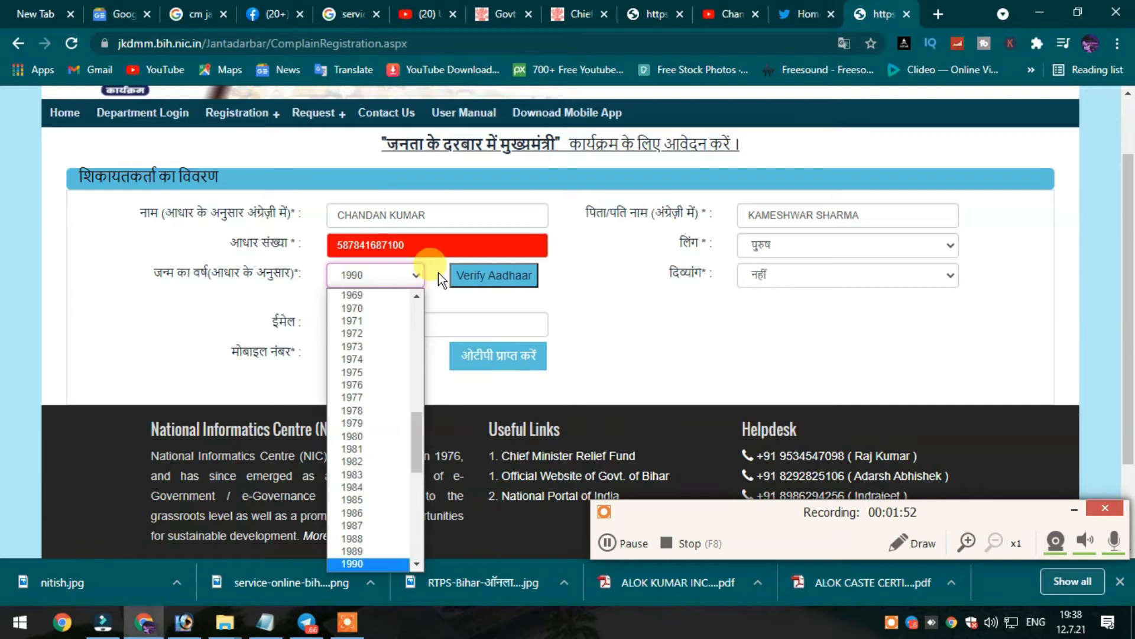
pyautogui.press('Return')
pyautogui.click(495, 283)
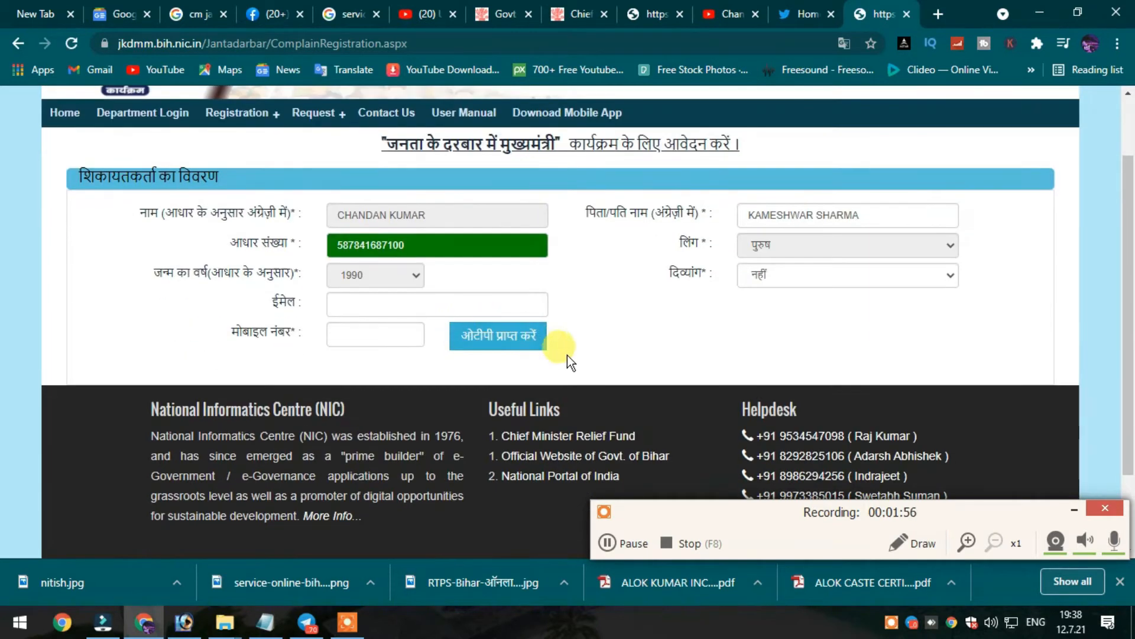
# Enter the applicant's email and mobile number, then request an OTP.
pyautogui.click(355, 306)
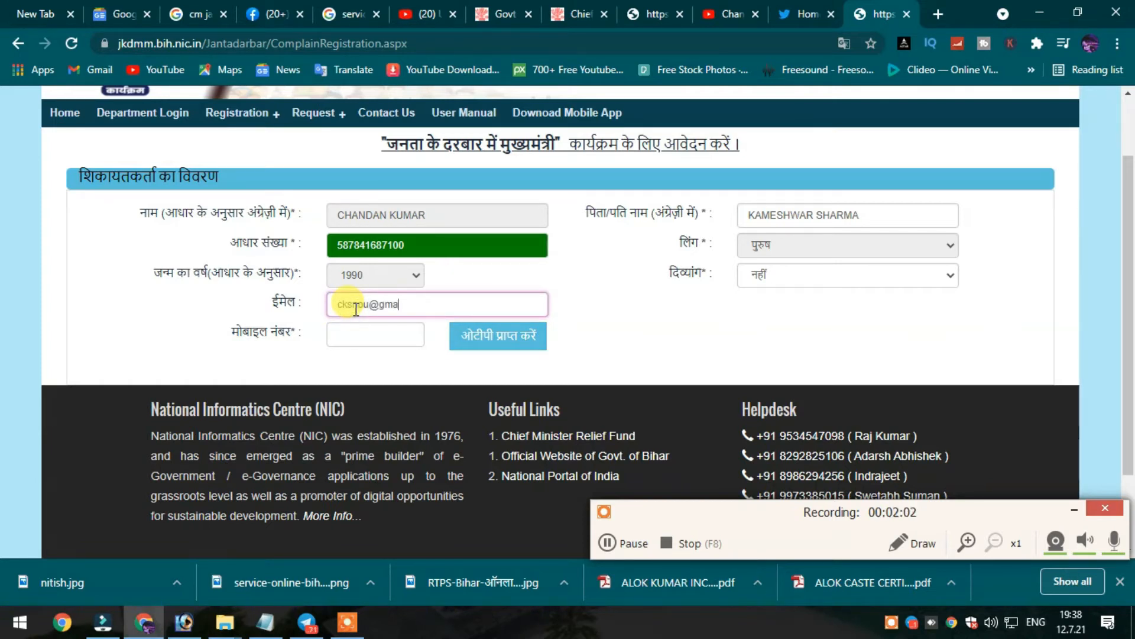
pyautogui.press('Tab')
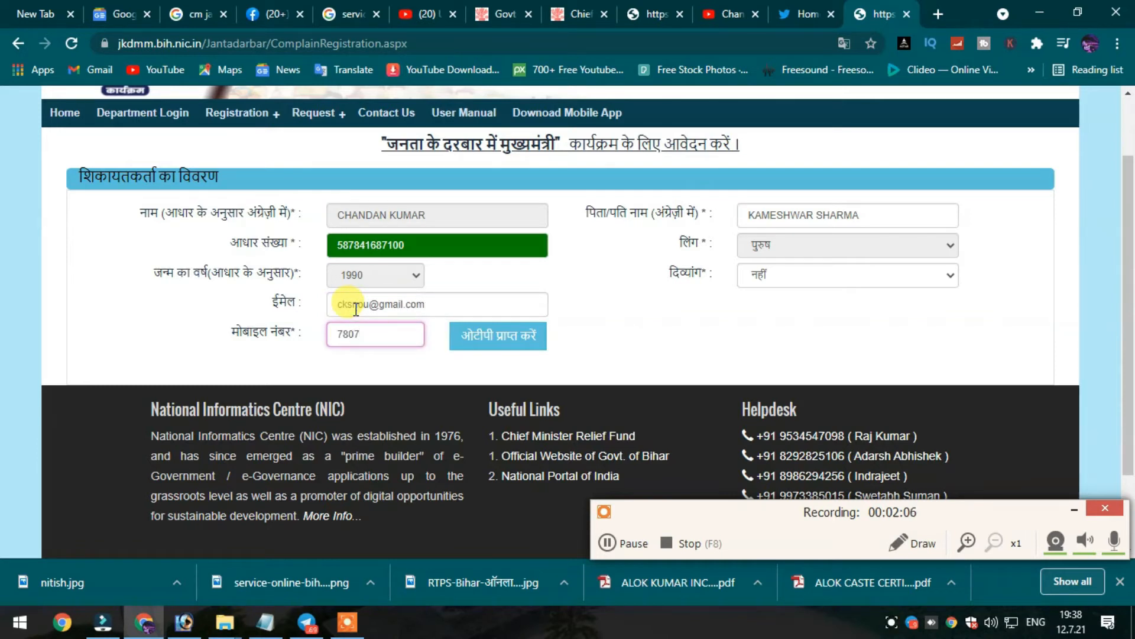
pyautogui.press('Tab')
pyautogui.press('Return')
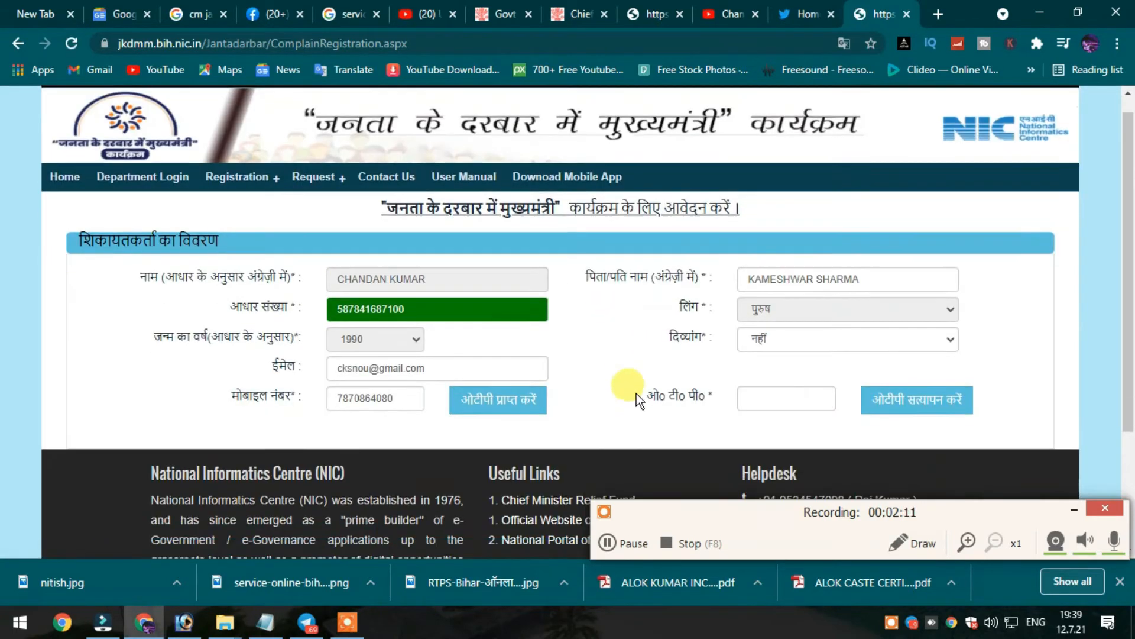
# Enter the received OTP to verify the mobile, and decline Chrome's save-password offer.
pyautogui.scroll(-3, 621, 385)
pyautogui.click(805, 255)
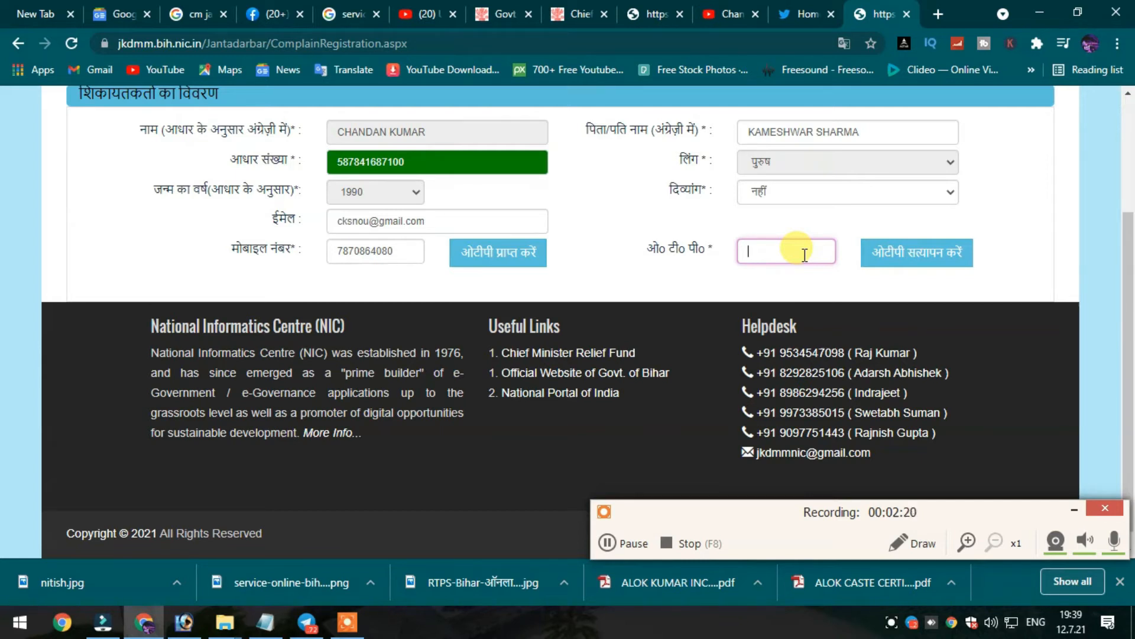
pyautogui.write('1')
pyautogui.click(931, 251)
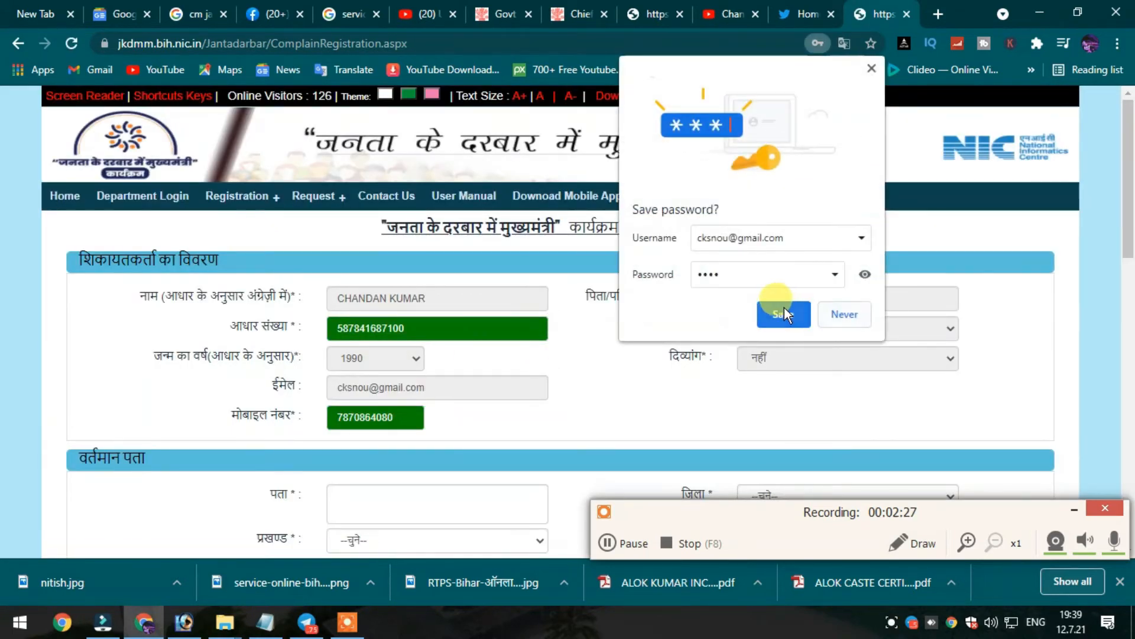
pyautogui.click(827, 315)
# Enter the current address text and choose PATNA as the district.
pyautogui.scroll(-14, 420, 355)
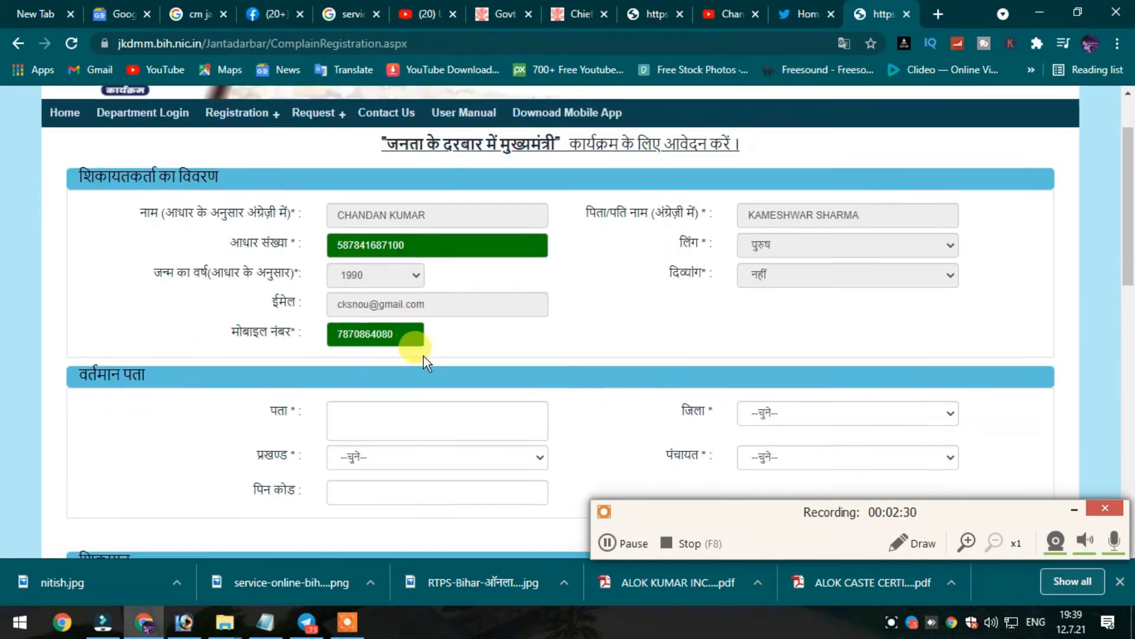
pyautogui.scroll(5, 793, 346)
pyautogui.scroll(4, 358, 374)
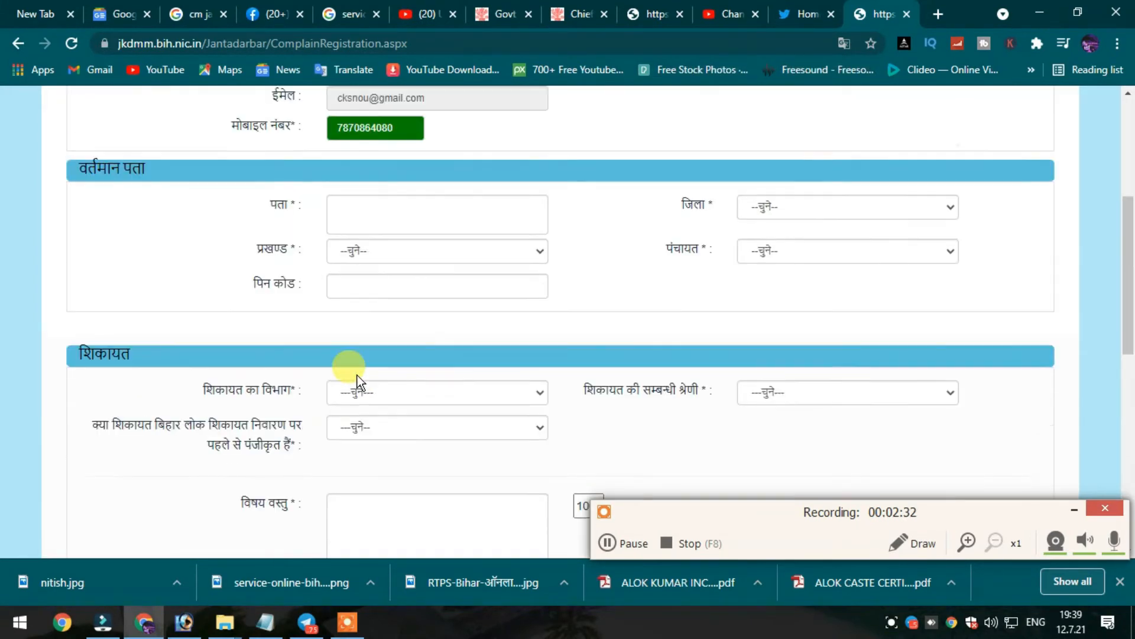
pyautogui.click(405, 229)
pyautogui.scroll(1, 766, 260)
pyautogui.scroll(2, 765, 261)
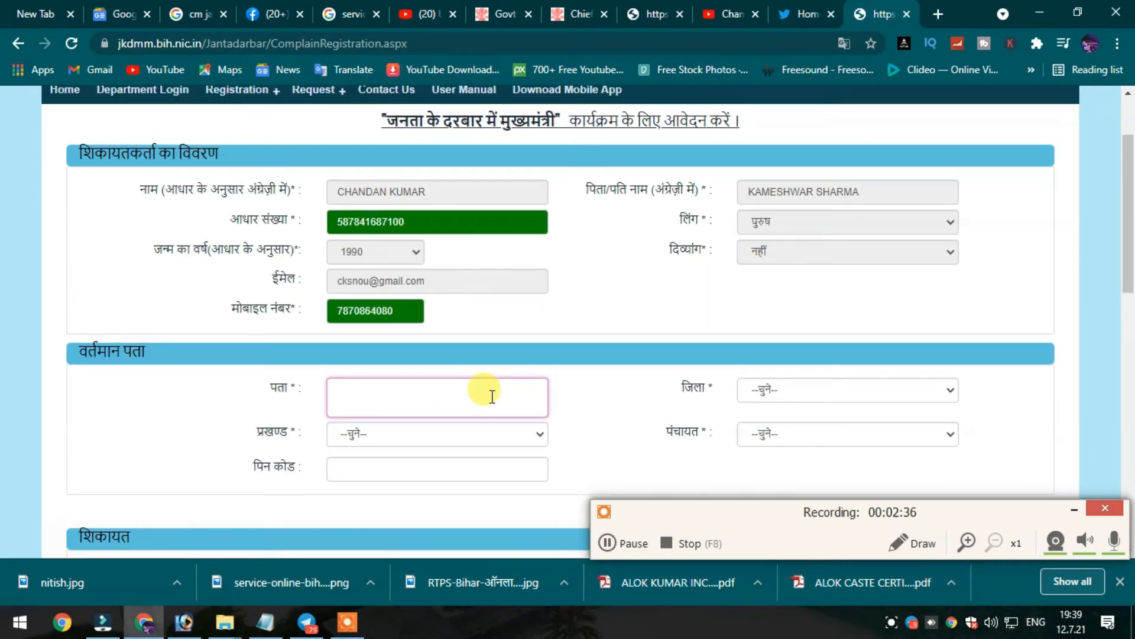
pyautogui.press('Tab')
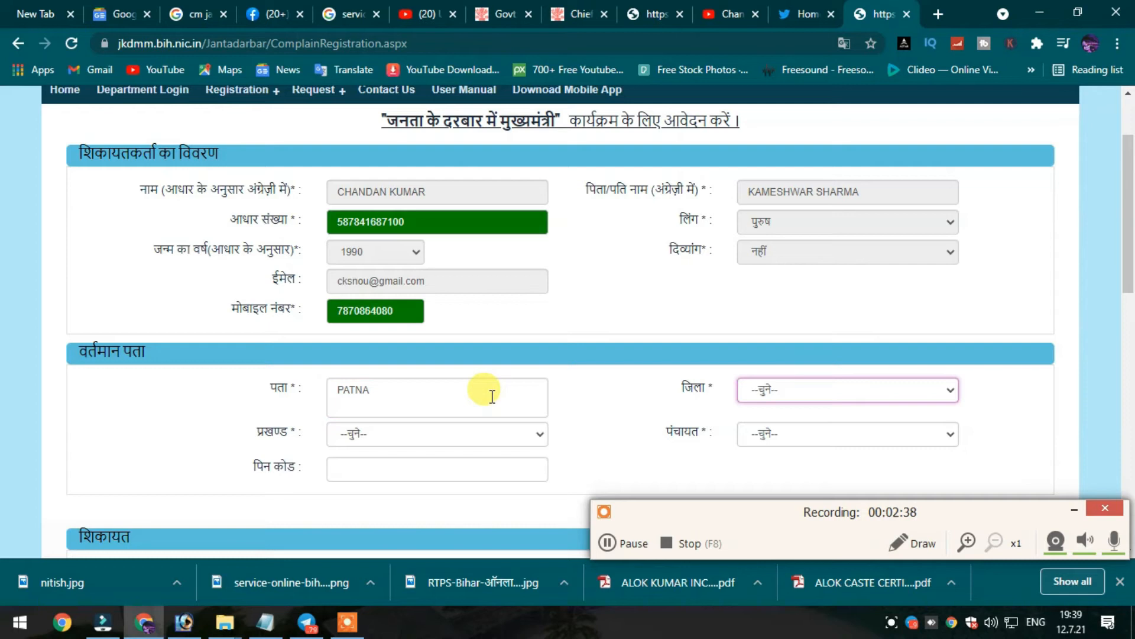
pyautogui.write('pat')
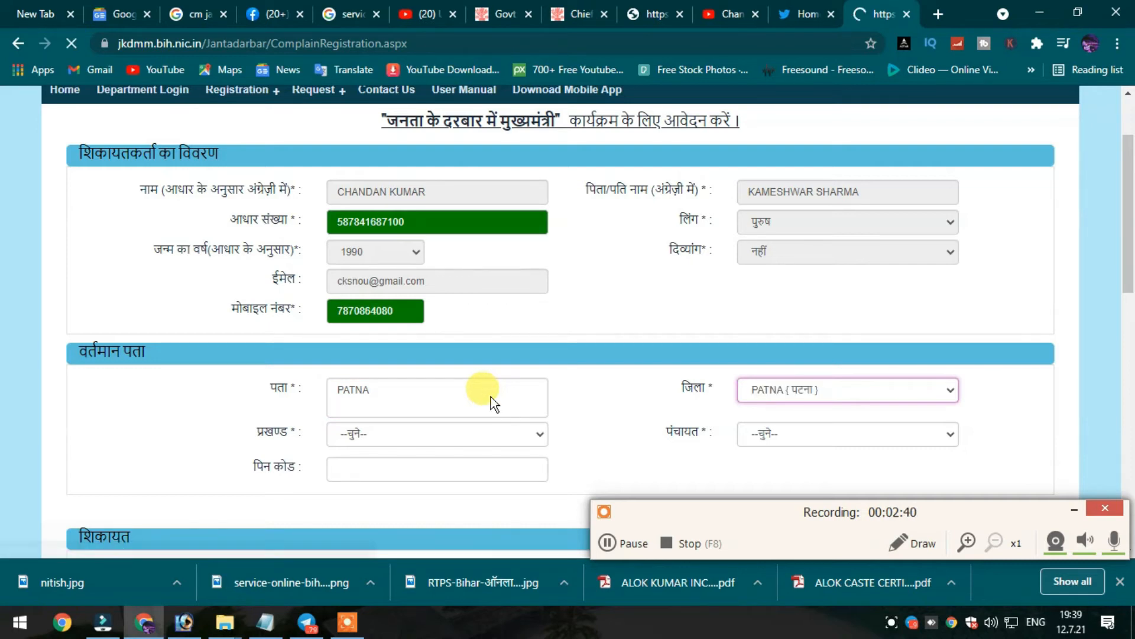
# Choose DINAPUR-CUM-KHAGAUL as the block and JAMSAUT as the panchayat.
pyautogui.scroll(-3, 525, 370)
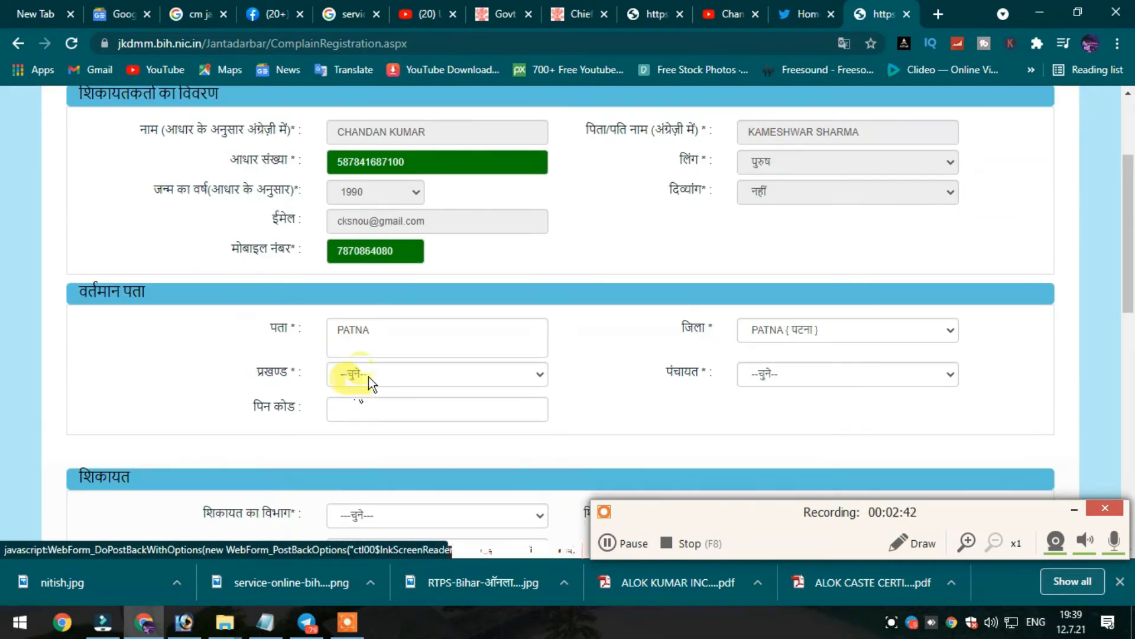
pyautogui.click(368, 376)
pyautogui.press('p')
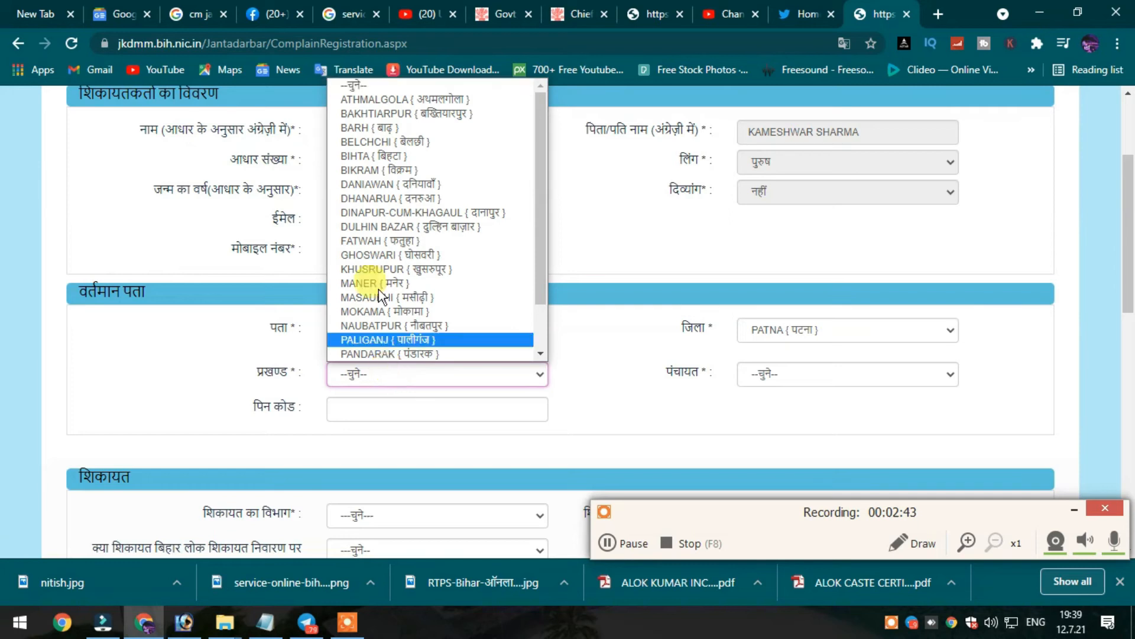
pyautogui.click(398, 213)
pyautogui.scroll(-4, 780, 352)
pyautogui.click(792, 207)
pyautogui.click(775, 319)
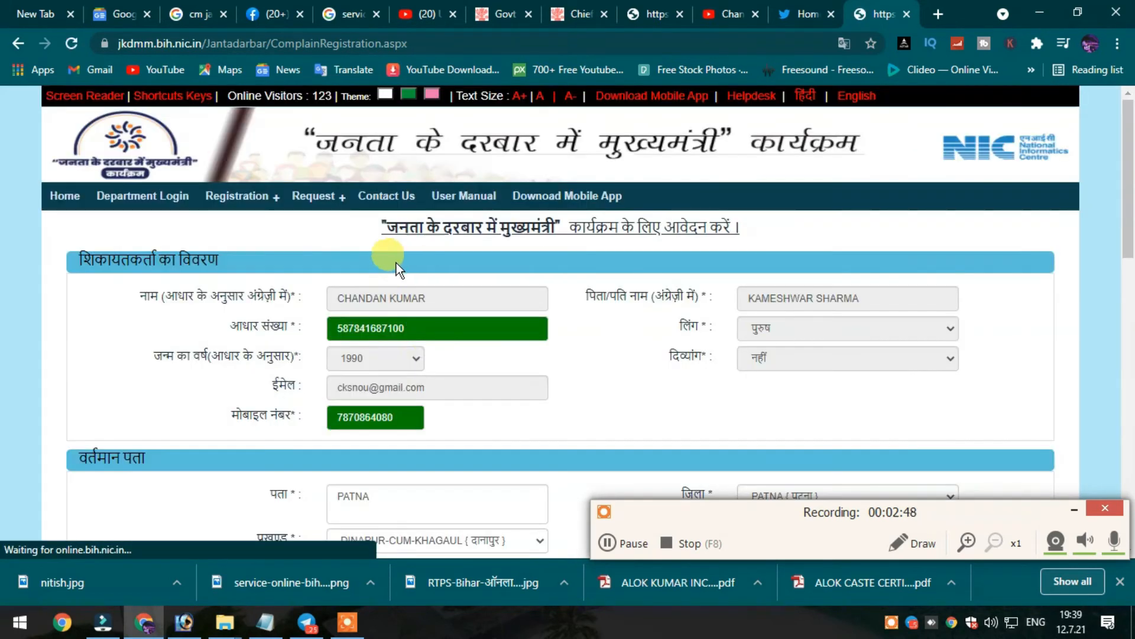
pyautogui.scroll(-5, 413, 363)
# Select Commercial Taxes (वाणिज्य - कर) as the complaint department.
pyautogui.click(413, 319)
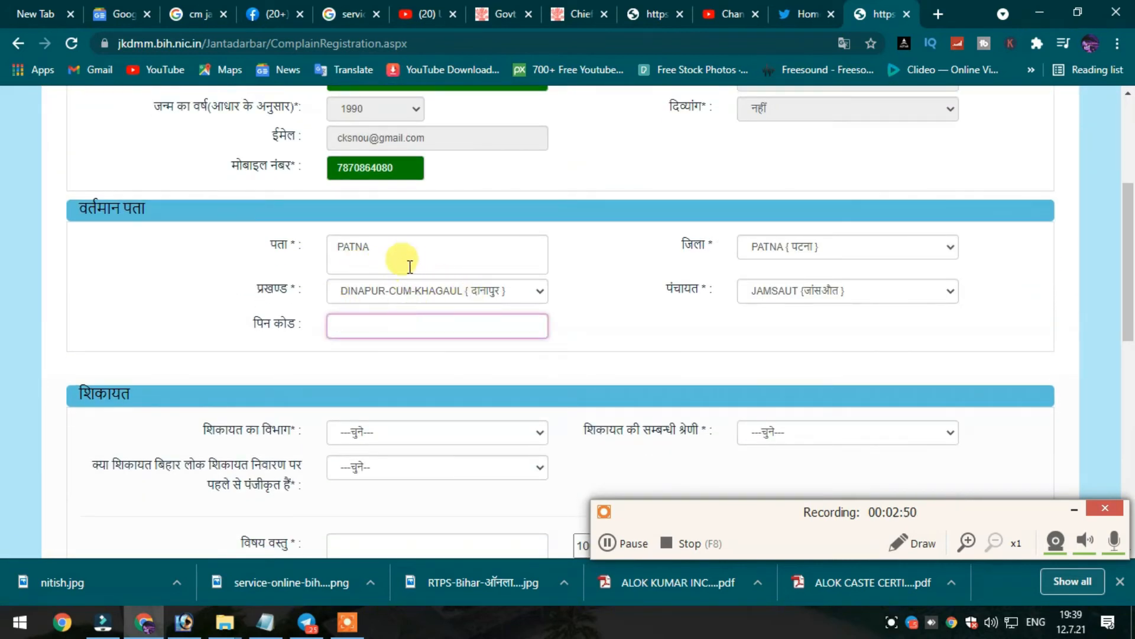
pyautogui.scroll(-4, 535, 407)
pyautogui.click(435, 190)
pyautogui.click(424, 301)
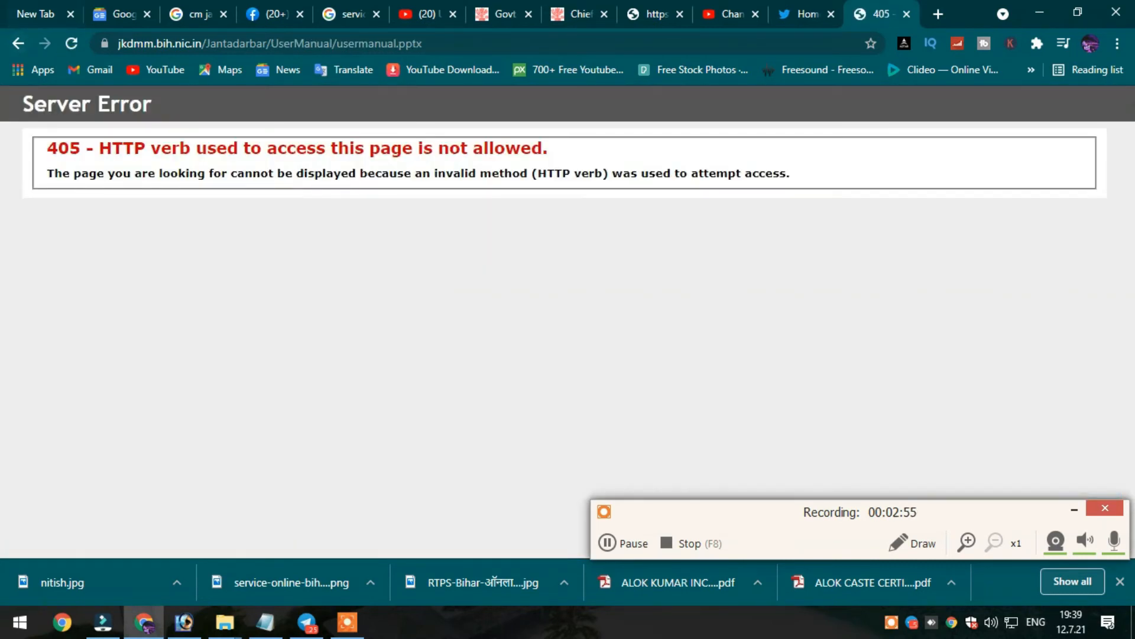
# Return to the complaint form and choose Industry (उद्योग) as the complaint department.
pyautogui.click(18, 43)
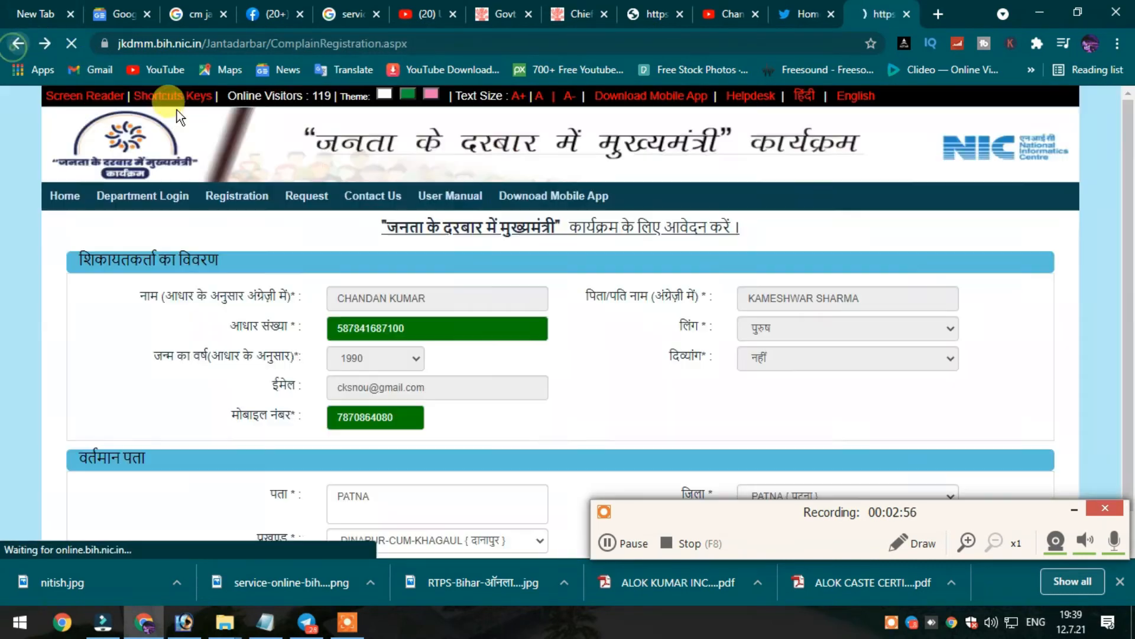
pyautogui.scroll(-4, 577, 405)
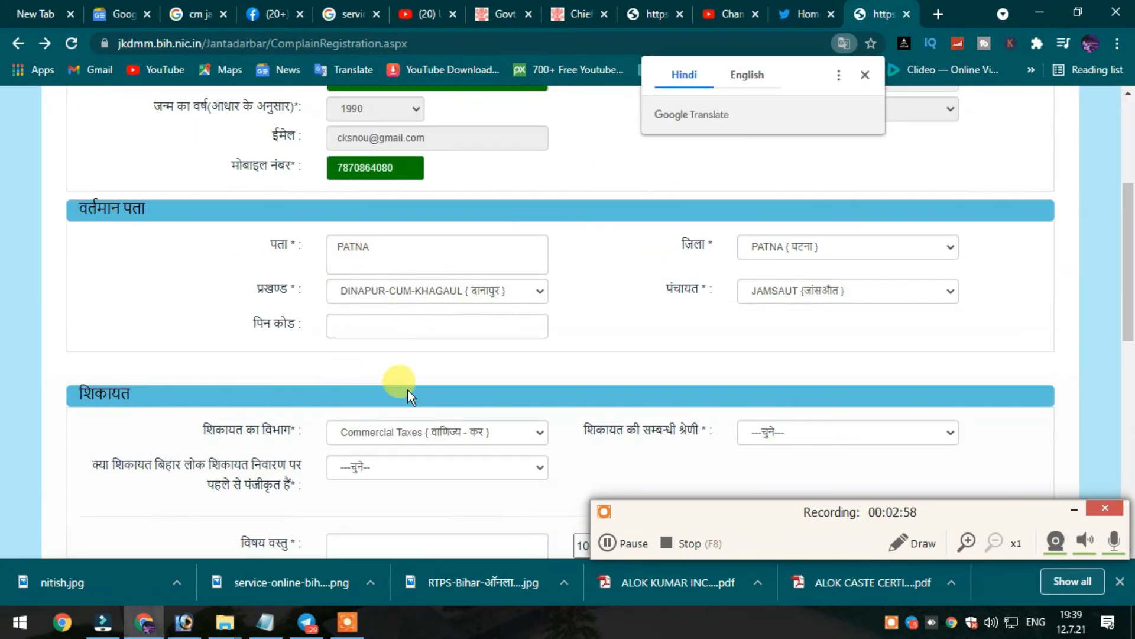
pyautogui.scroll(-3, 407, 395)
pyautogui.click(402, 267)
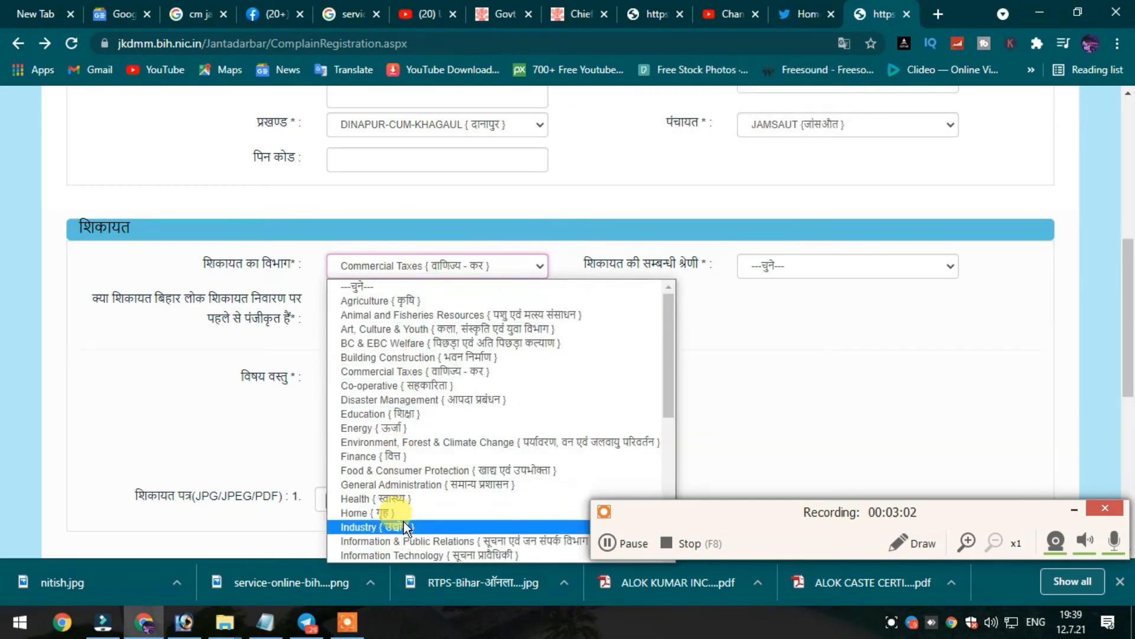
pyautogui.click(395, 526)
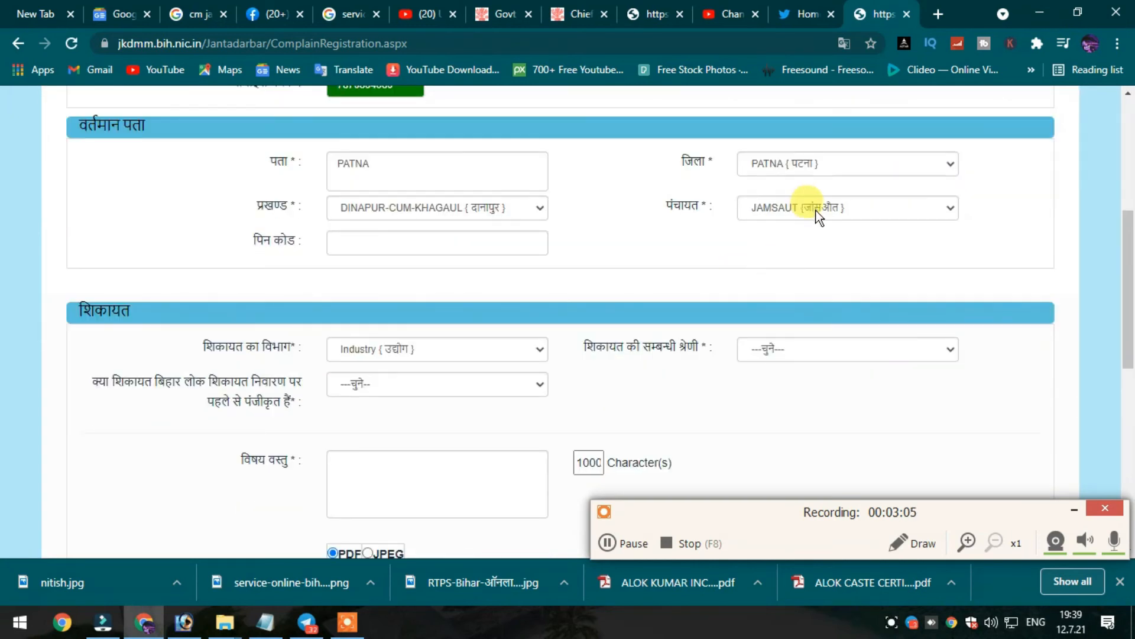
# Pick category प्रधानमंत्री बुनकर मुद्रा योजना and answer नहीं to 'पहले से पंजीकृत'.
pyautogui.click(794, 349)
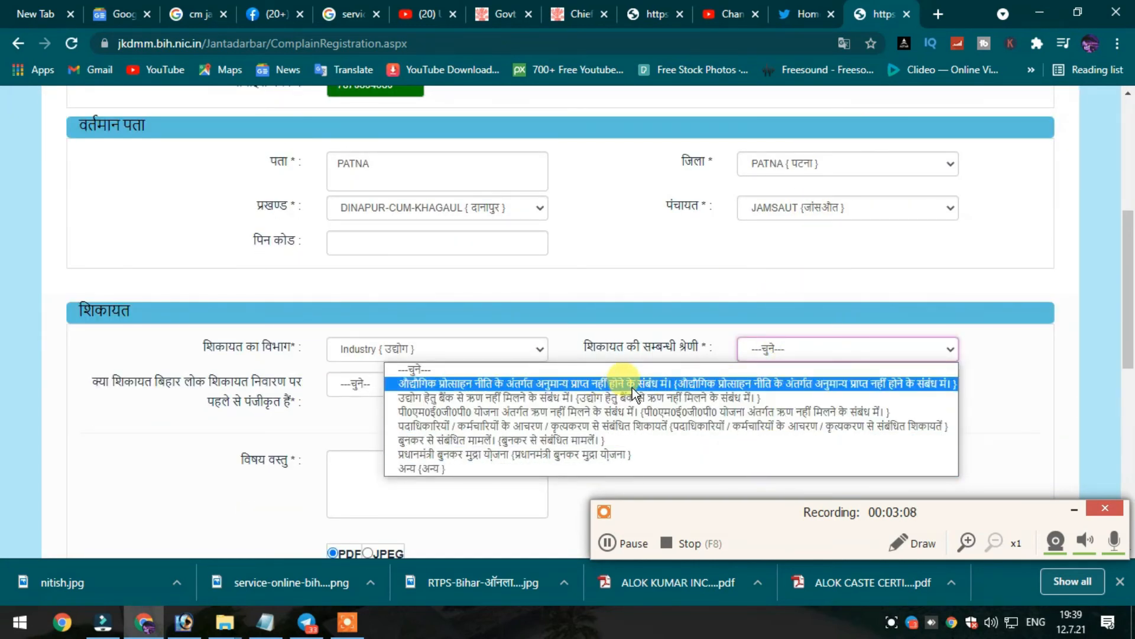
pyautogui.click(572, 455)
pyautogui.click(378, 305)
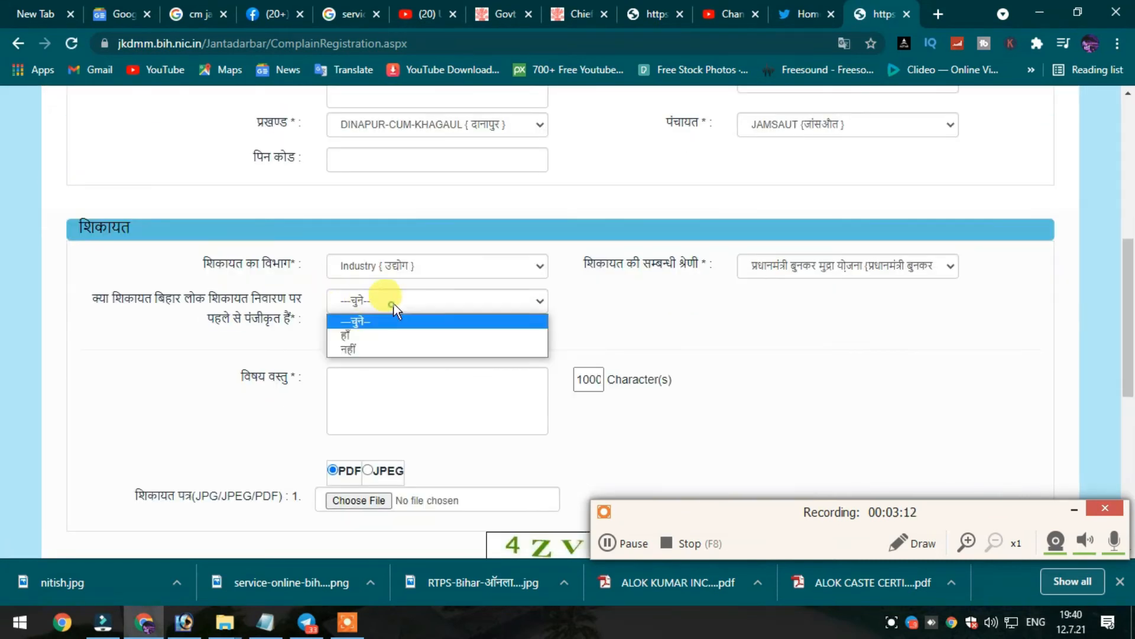
pyautogui.click(365, 349)
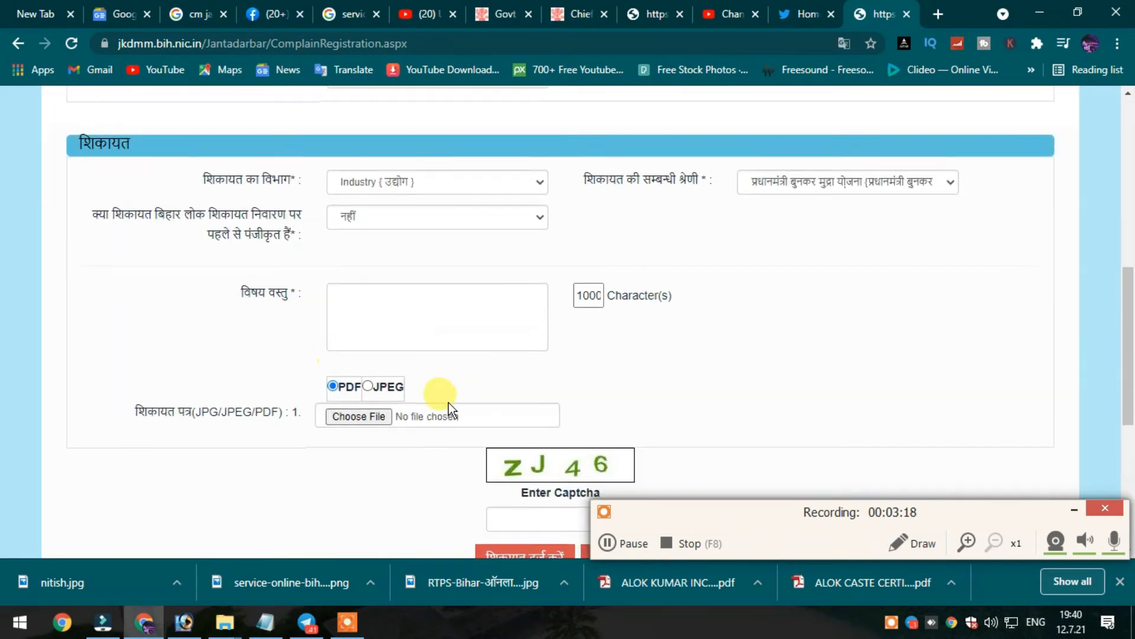
pyautogui.scroll(-3, 592, 378)
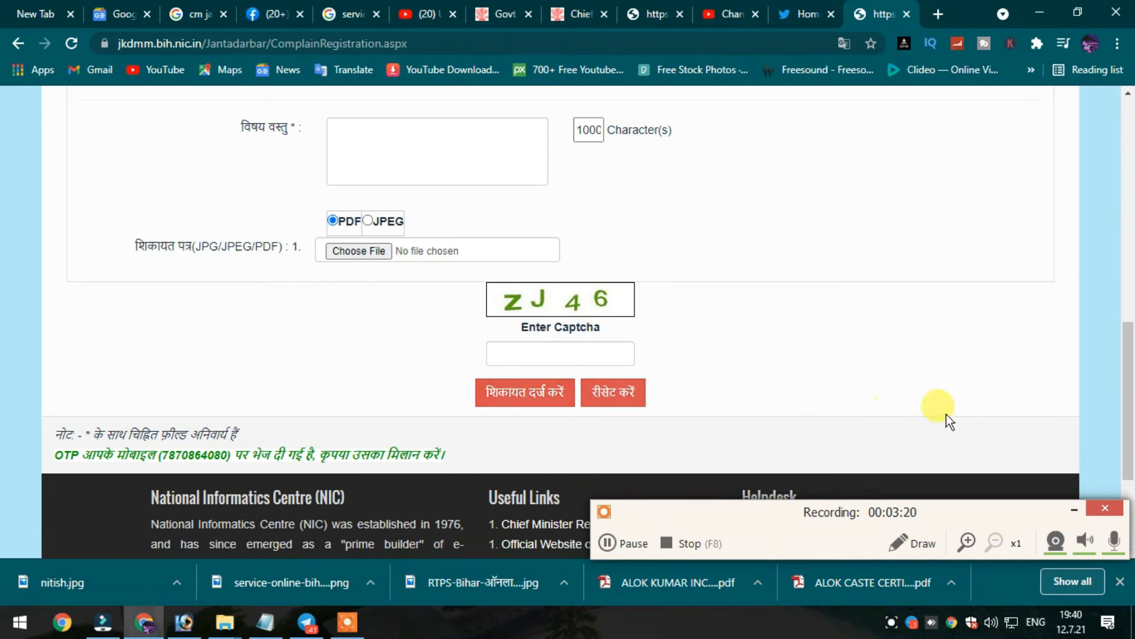
pyautogui.scroll(15, 587, 392)
pyautogui.scroll(-16, 720, 347)
pyautogui.scroll(-2, 515, 401)
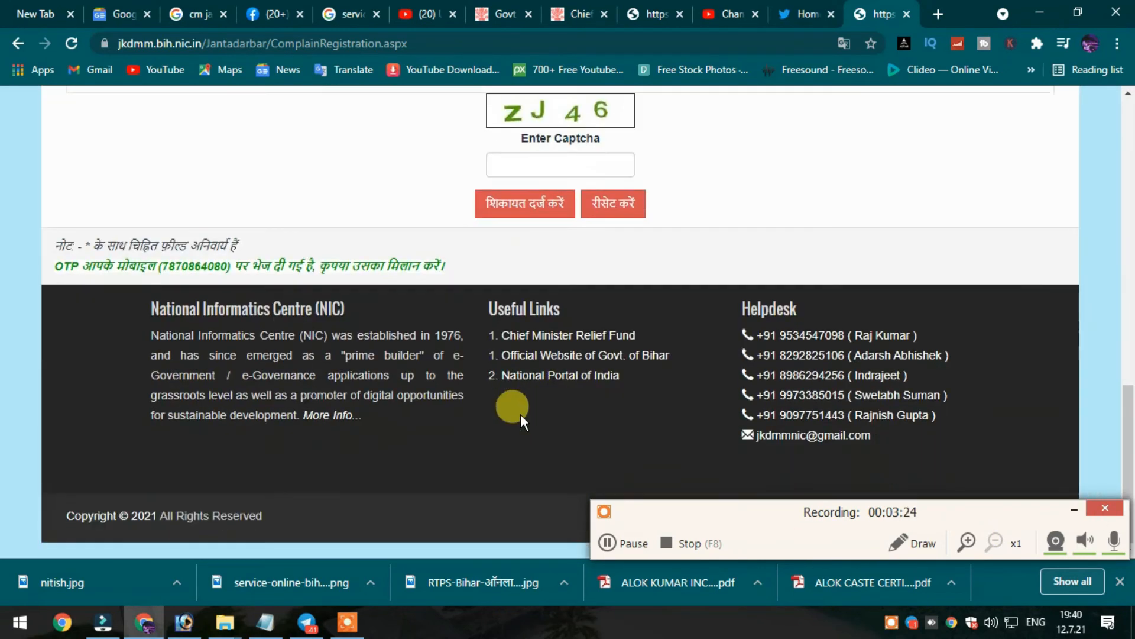
pyautogui.scroll(7, 599, 380)
pyautogui.scroll(-4, 482, 426)
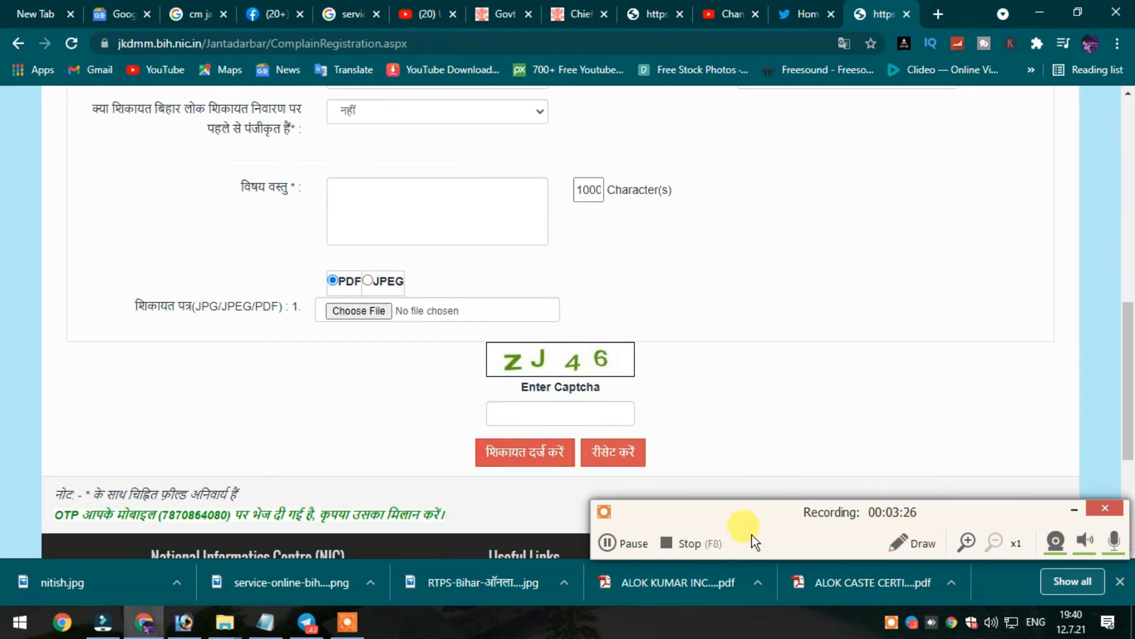
# Add a red text note 'SABHI DETAILS BHARNE KE BAD SUBMIT KAR DENA HAI. THANKS FOR WATCHING...' on the form.
pyautogui.click(910, 545)
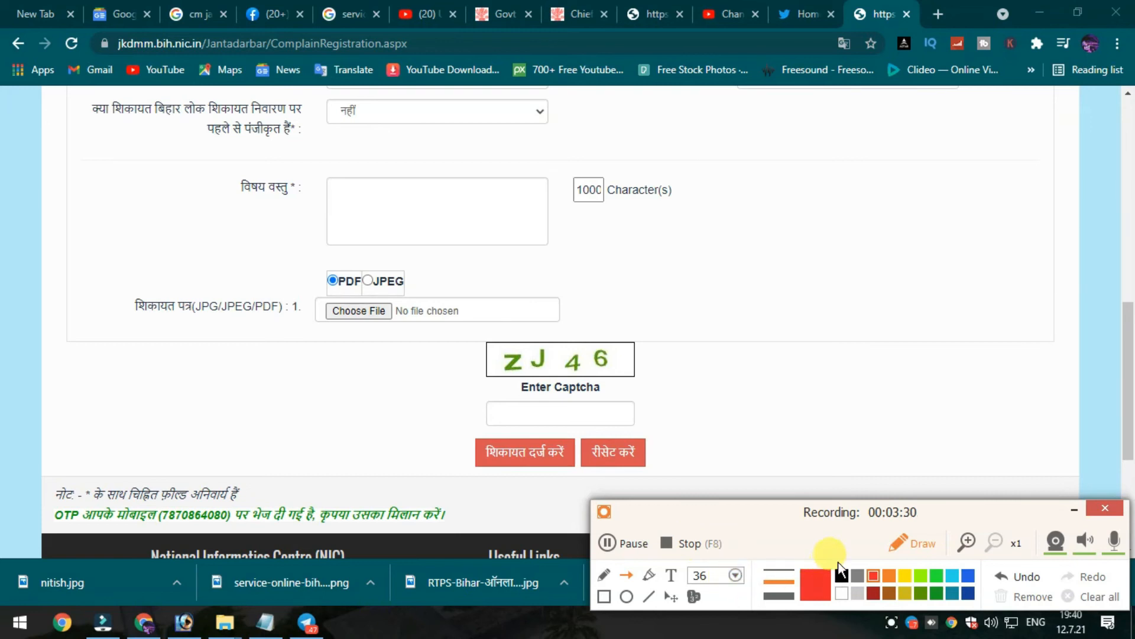
pyautogui.click(671, 576)
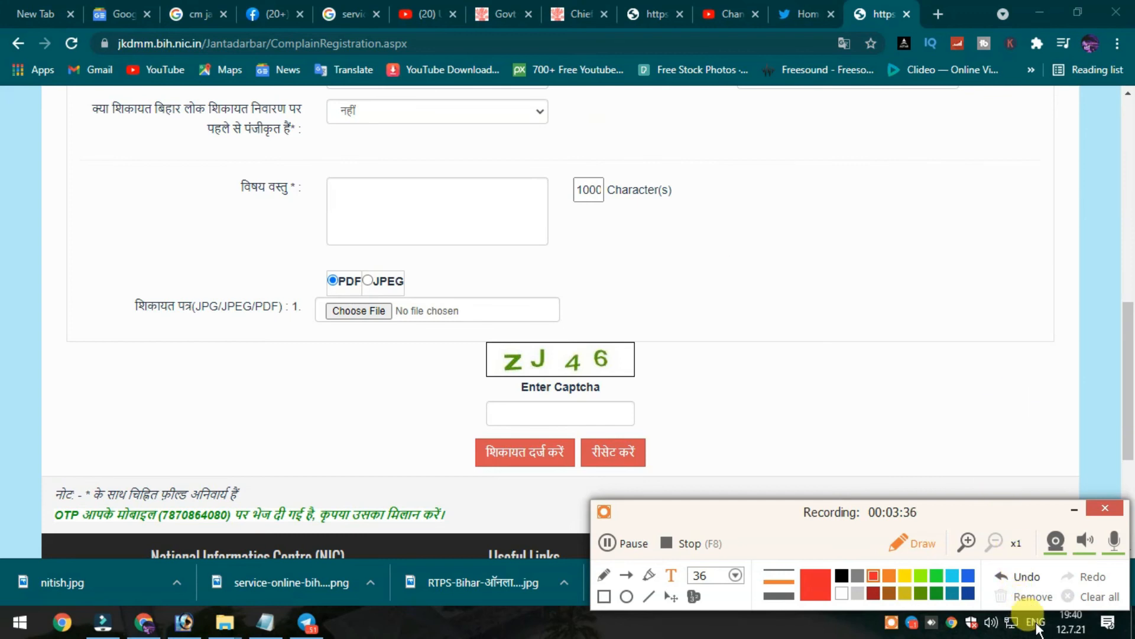
pyautogui.write('S')
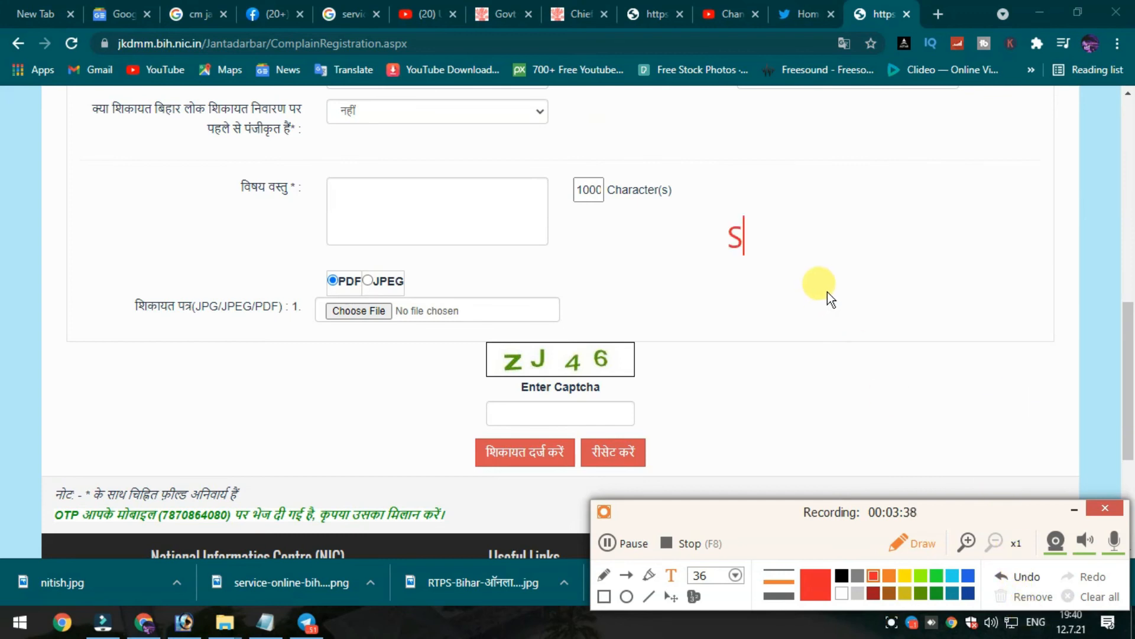
pyautogui.write('ABHI DET')
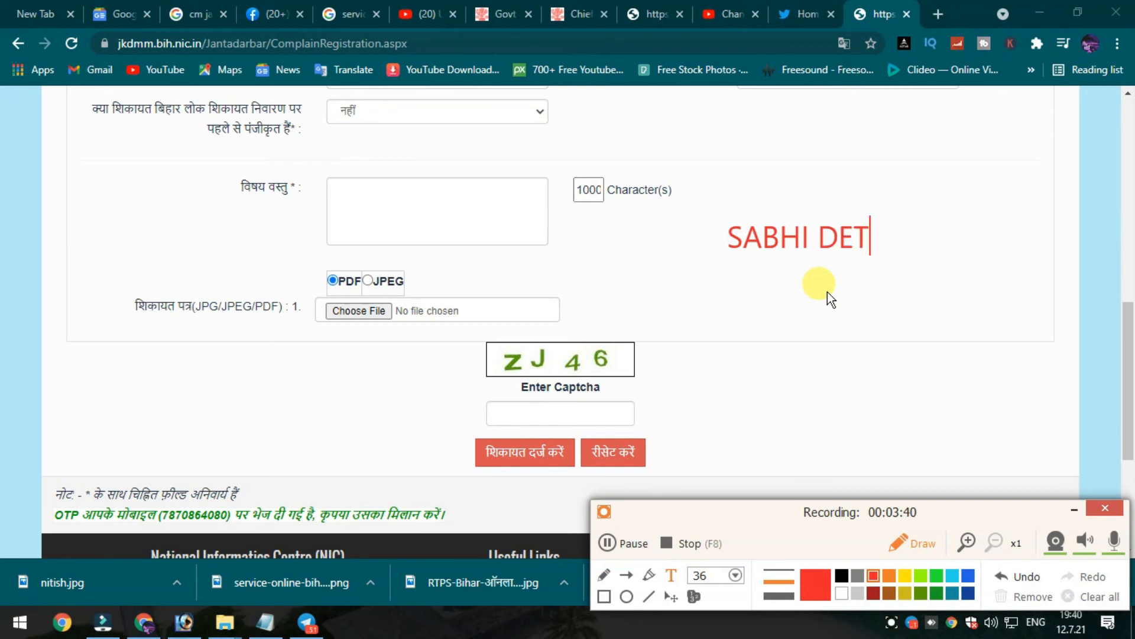
pyautogui.write('AILS BHA')
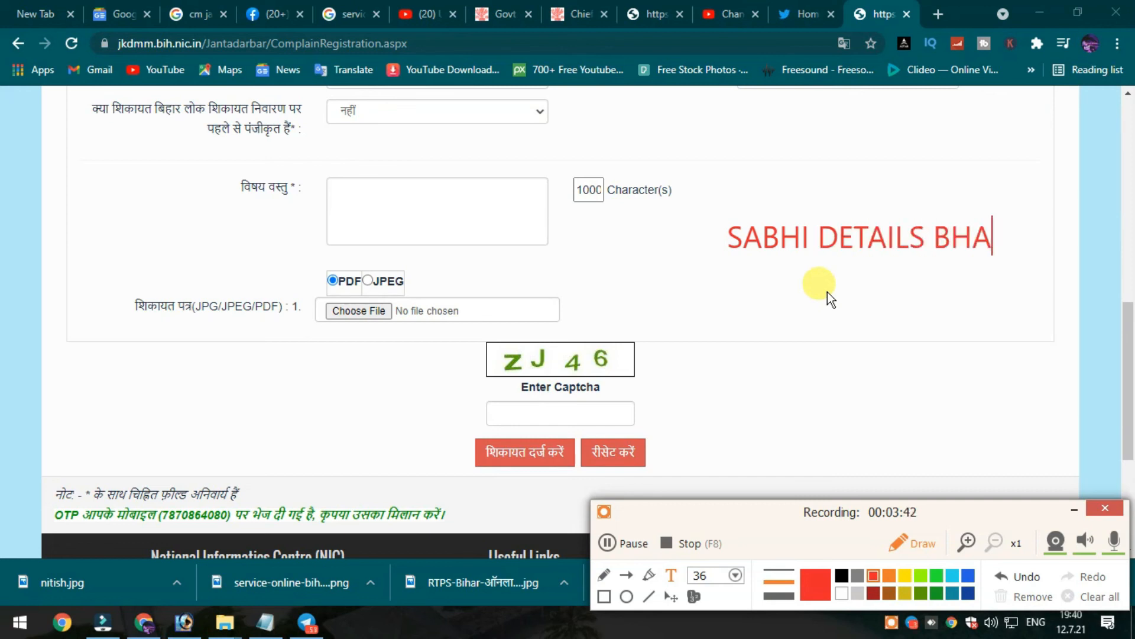
pyautogui.write('RT')
pyautogui.press('BackSpace')
pyautogui.write('NE KE BAD')
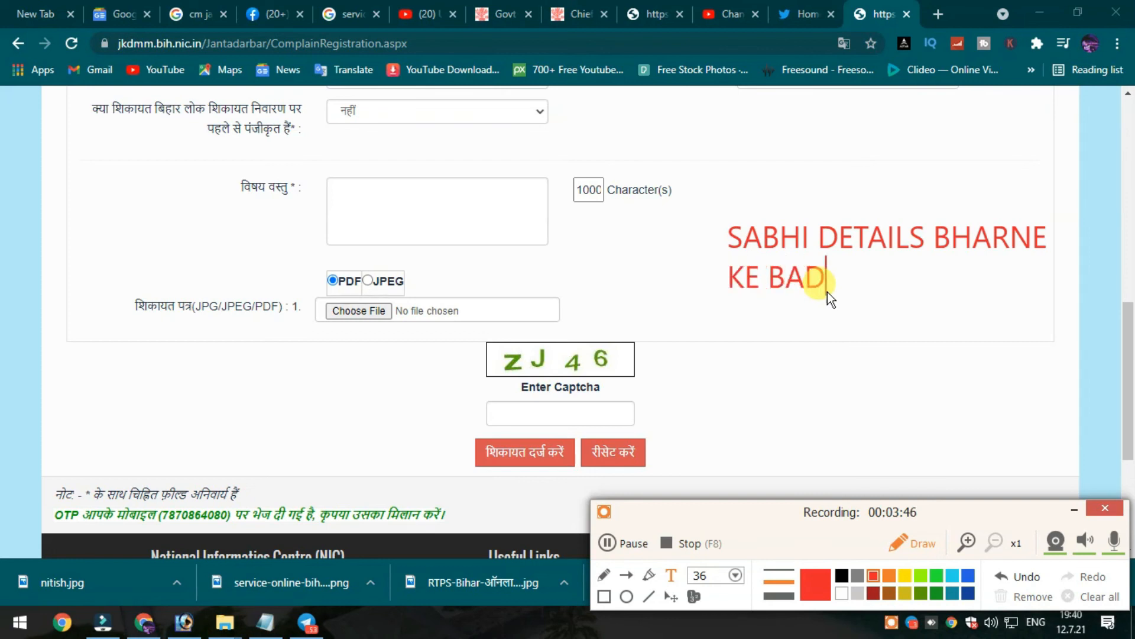
pyautogui.write(' SUM')
pyautogui.press('BackSpace')
pyautogui.write('BM')
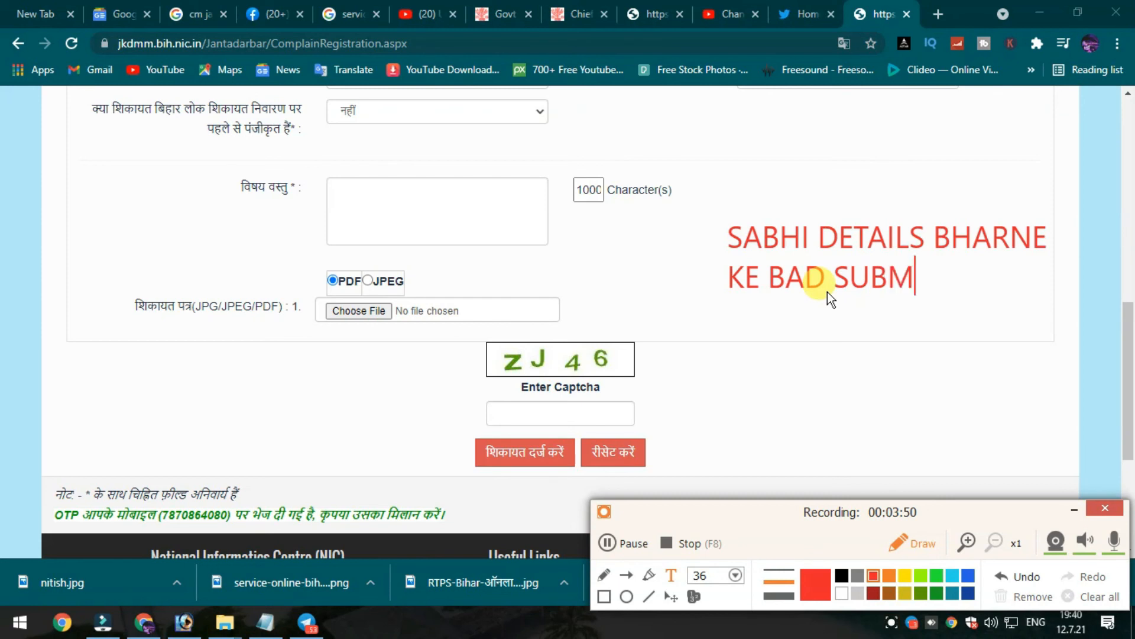
pyautogui.write('IT KAR DENA HAI.')
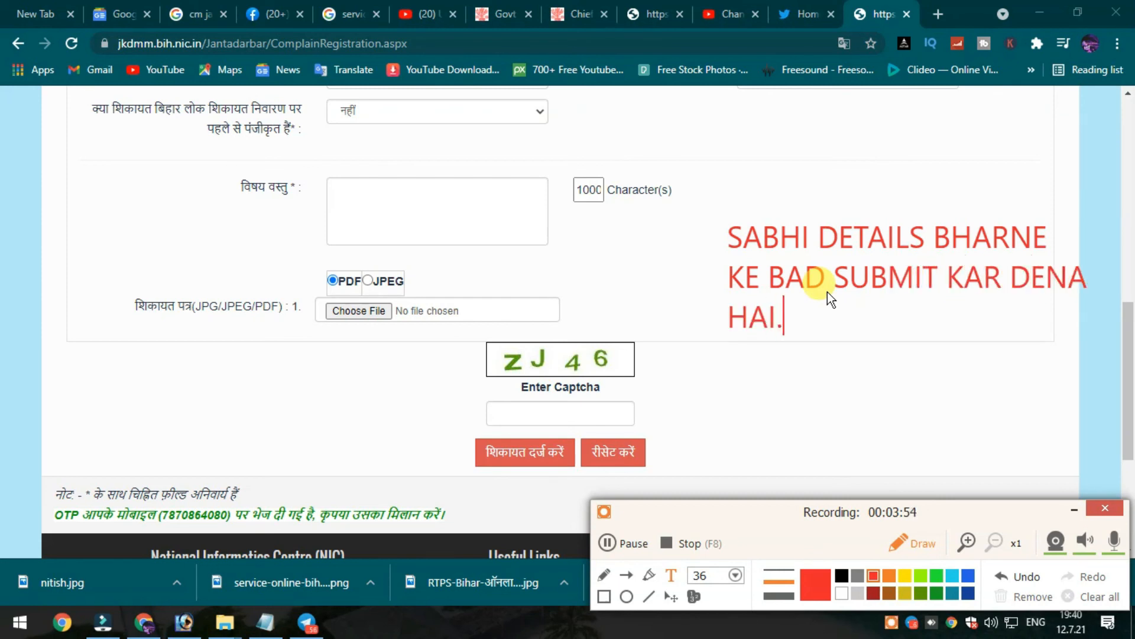
pyautogui.press('Return')
pyautogui.write('THANKS FOR WATCHIN')
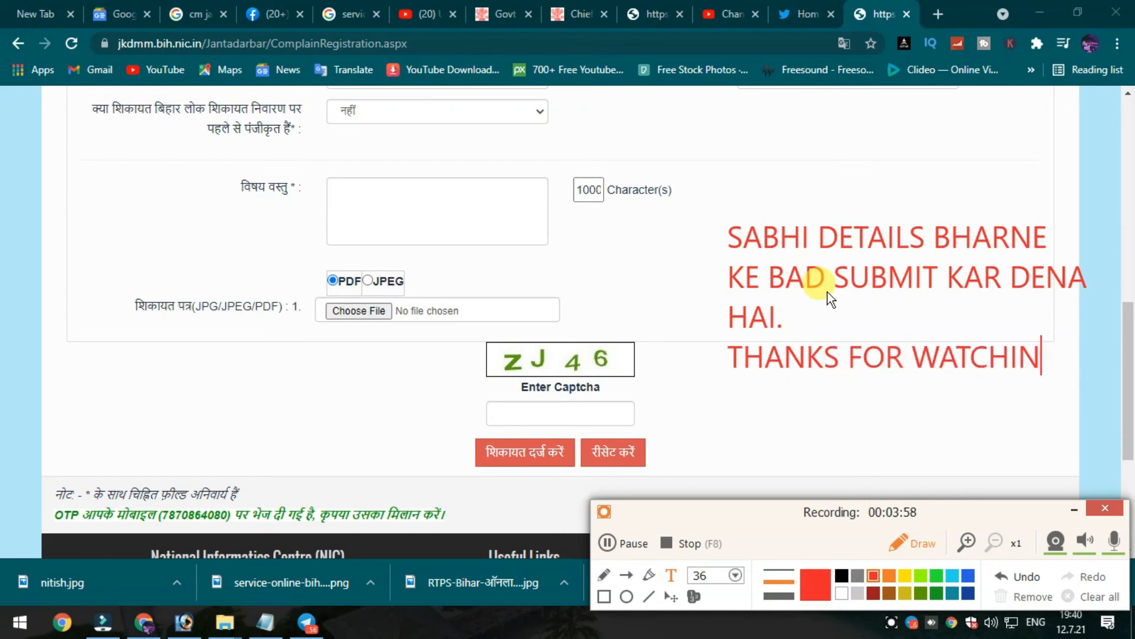
pyautogui.write('G...')
pyautogui.press('Return')
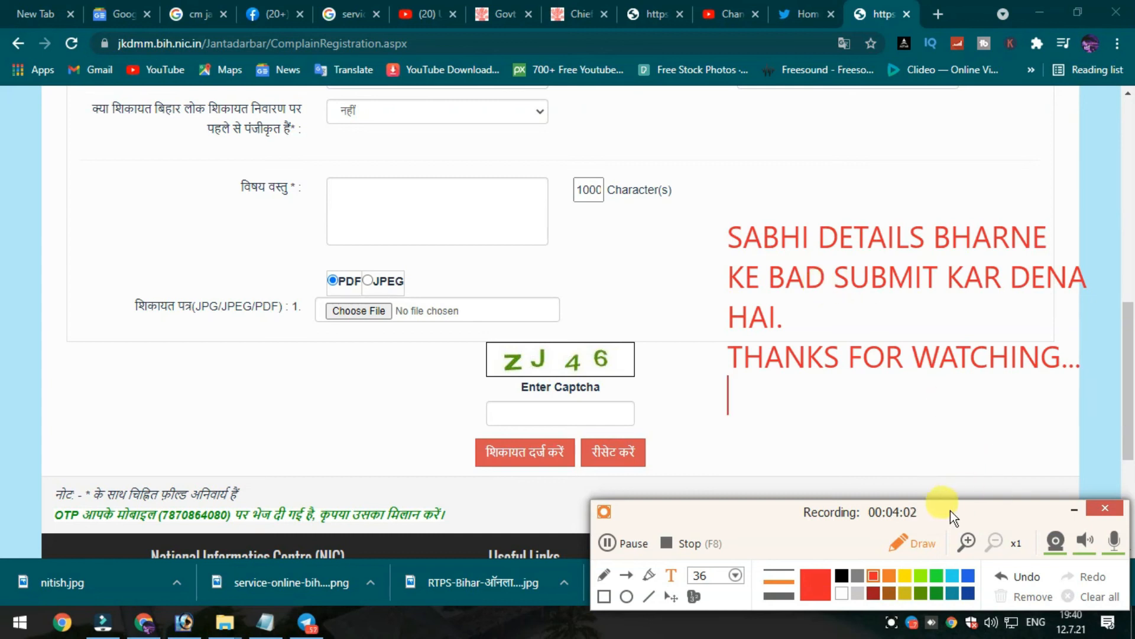
pyautogui.click(919, 548)
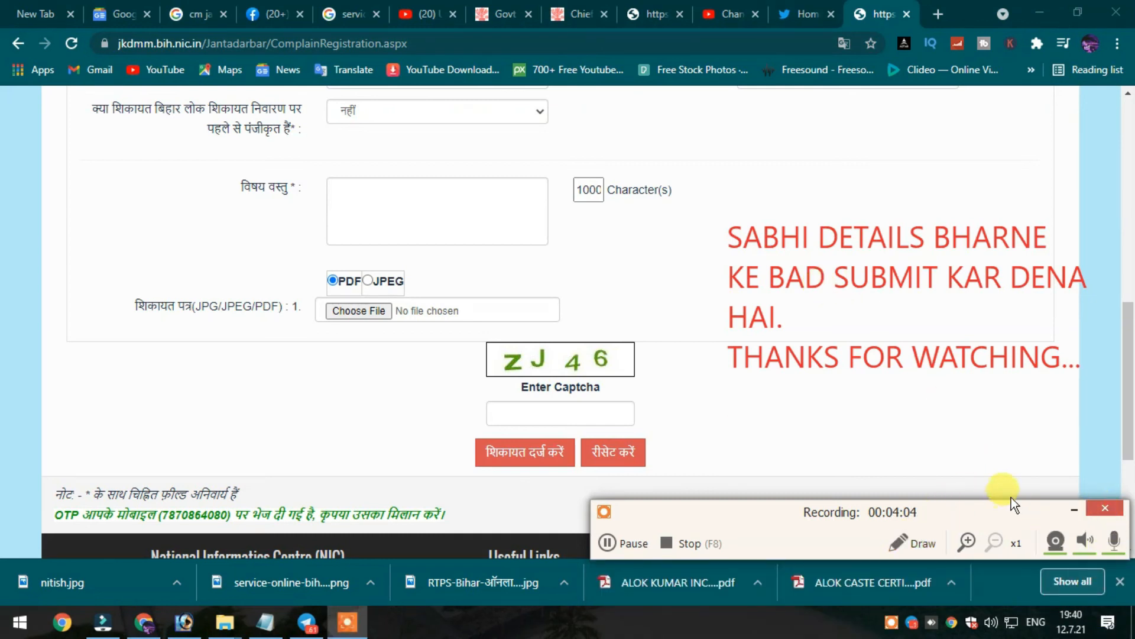